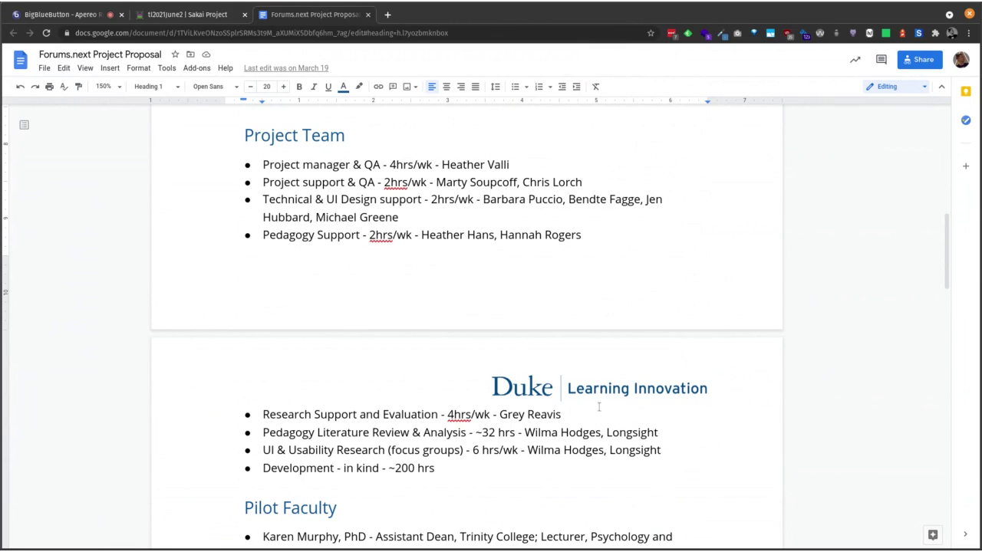
Step: Review the proposal's Pilot Faculty list and Timeline, then switch to the BigBlueButton meeting
scroll(682, 498, "down", 2)
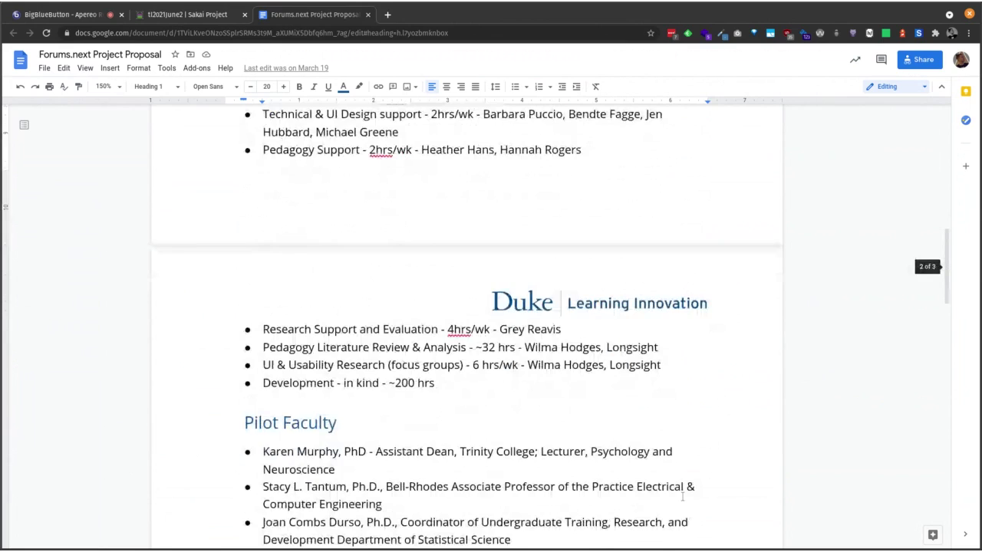
scroll(682, 497, "down", 3)
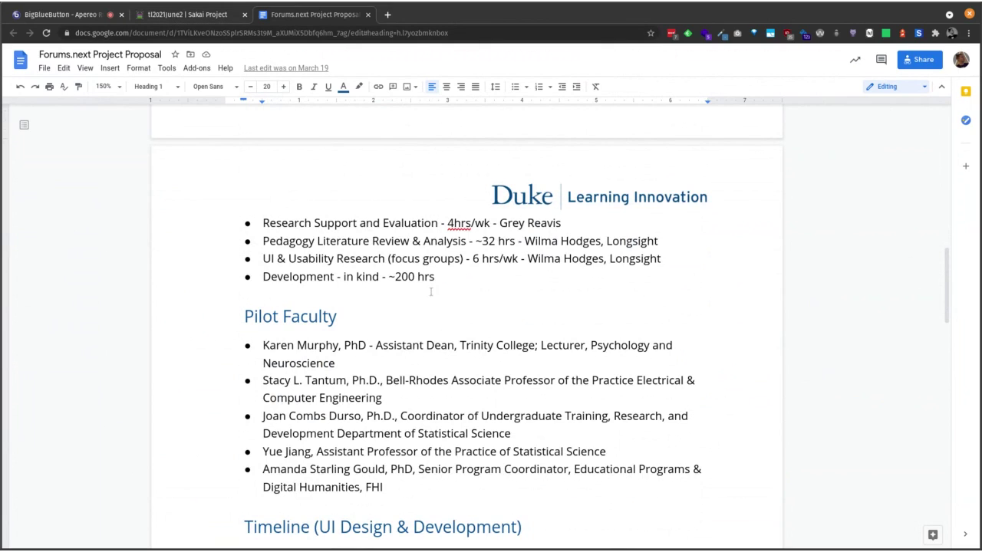
scroll(447, 289, "down", 1)
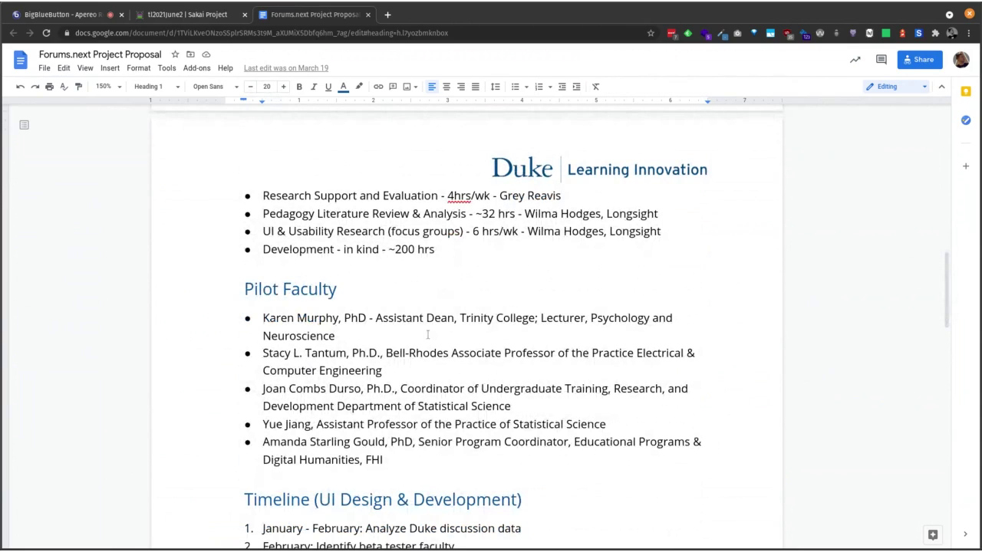
left_click(94, 19)
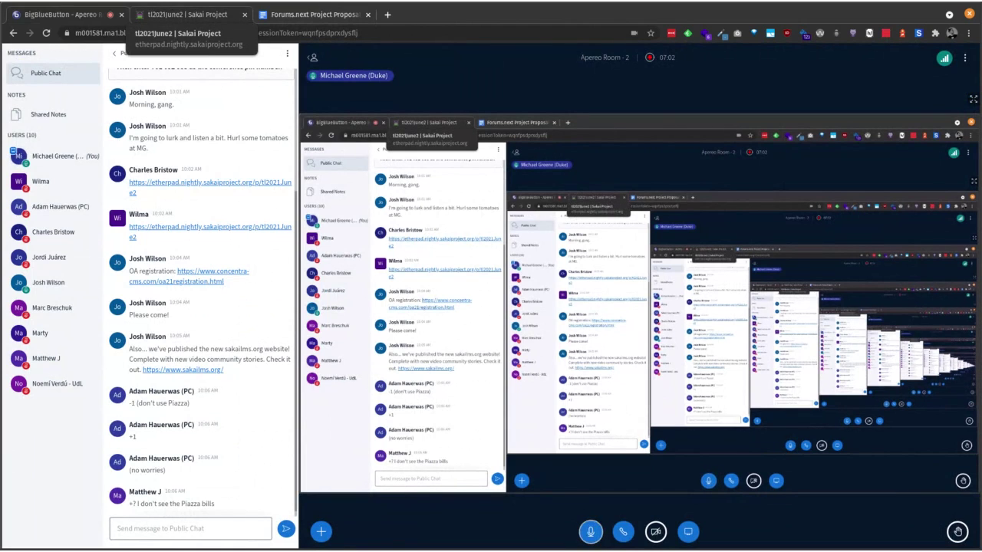
Step: Open the Forums.Next Demo link from the Etherpad meeting notes in a new tab
left_click(177, 17)
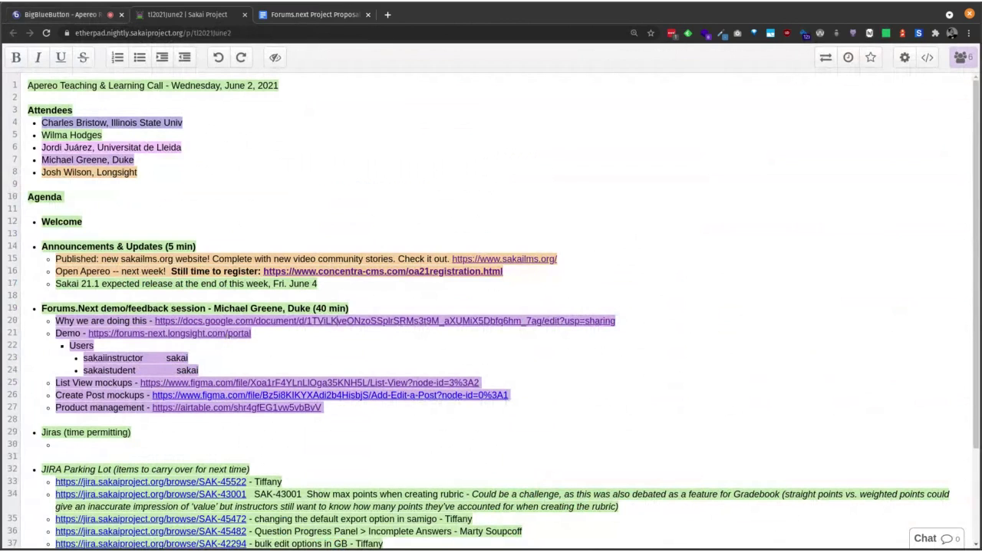
left_click(225, 334)
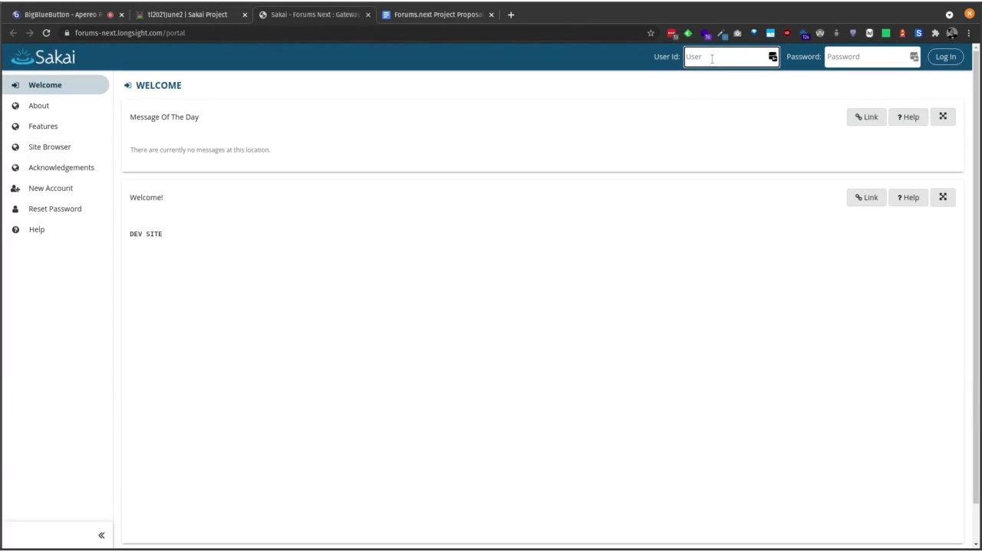
Step: Log in as administrator, decline LastPass, and open Sakai Community's Conversations tool
type("admin")
key("Tab")
type("admin")
key("Return")
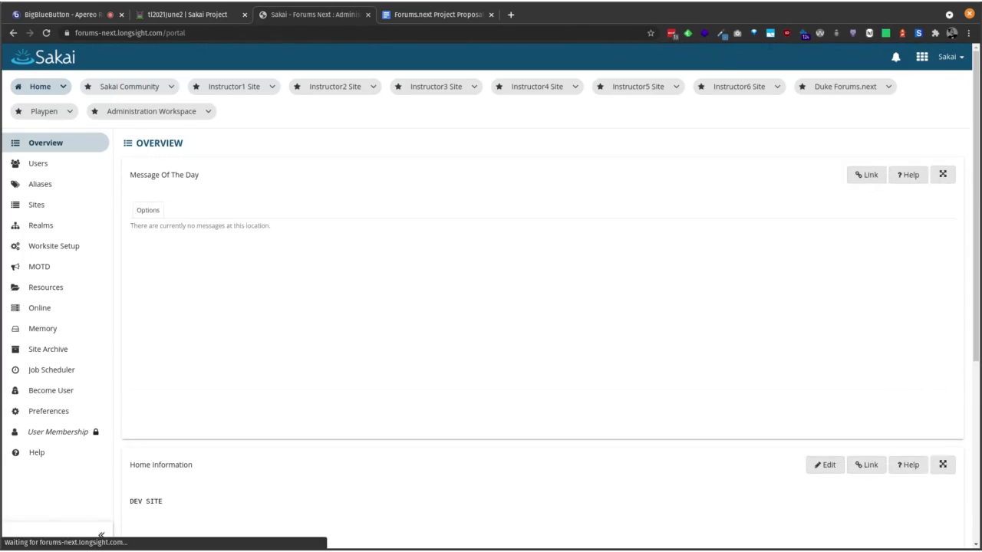
left_click(882, 123)
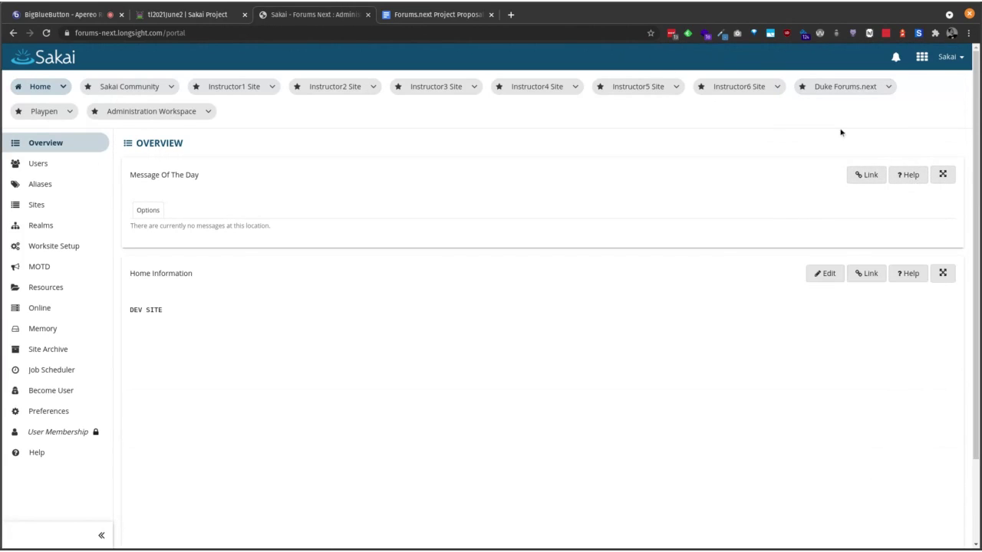
left_click(128, 87)
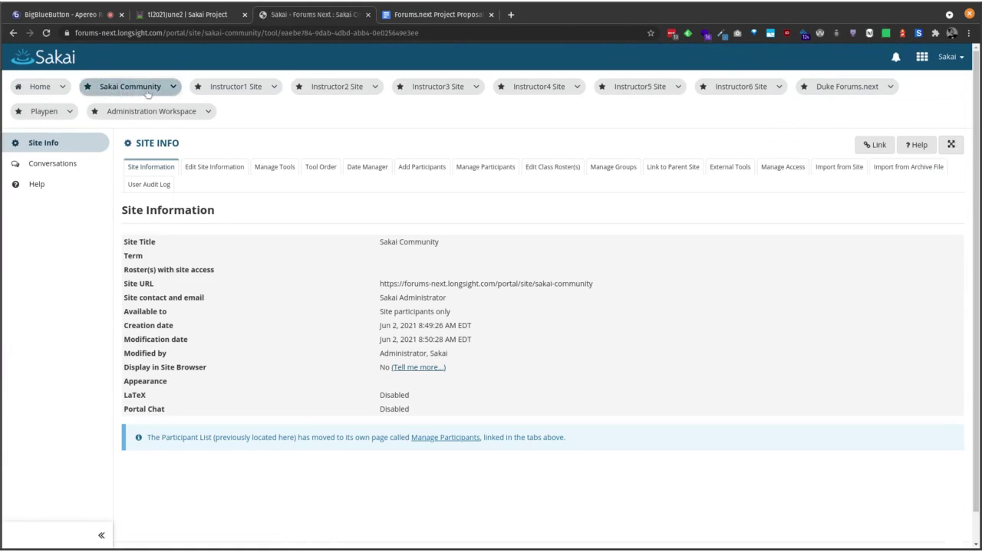
left_click(54, 163)
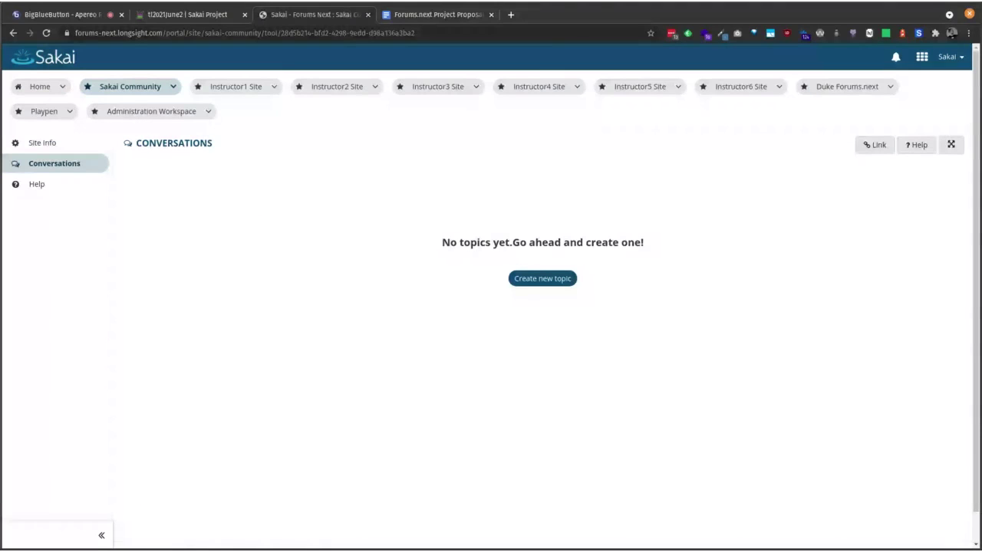
Step: Start a new Conversations topic, which defaults to the Question type
left_click(545, 281)
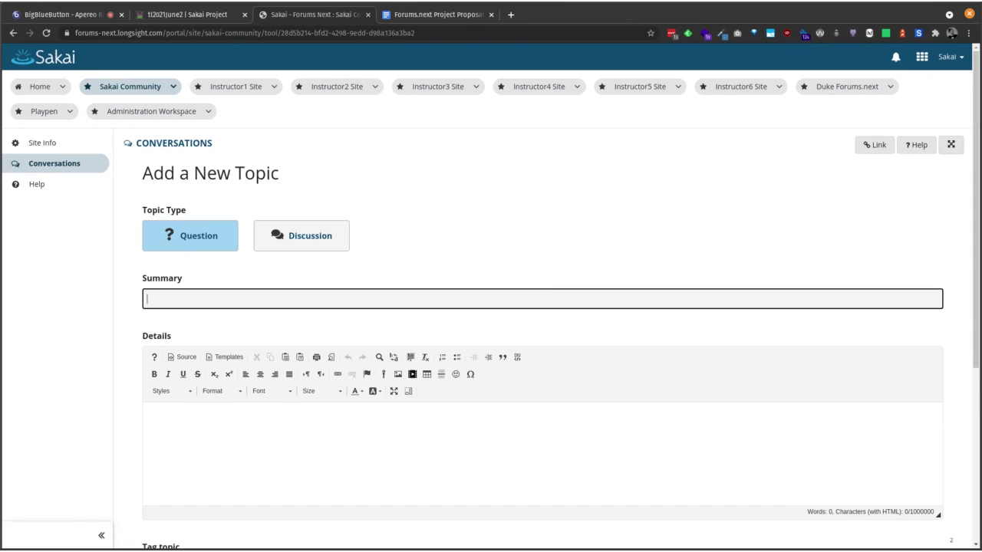
scroll(244, 251, "down", 1)
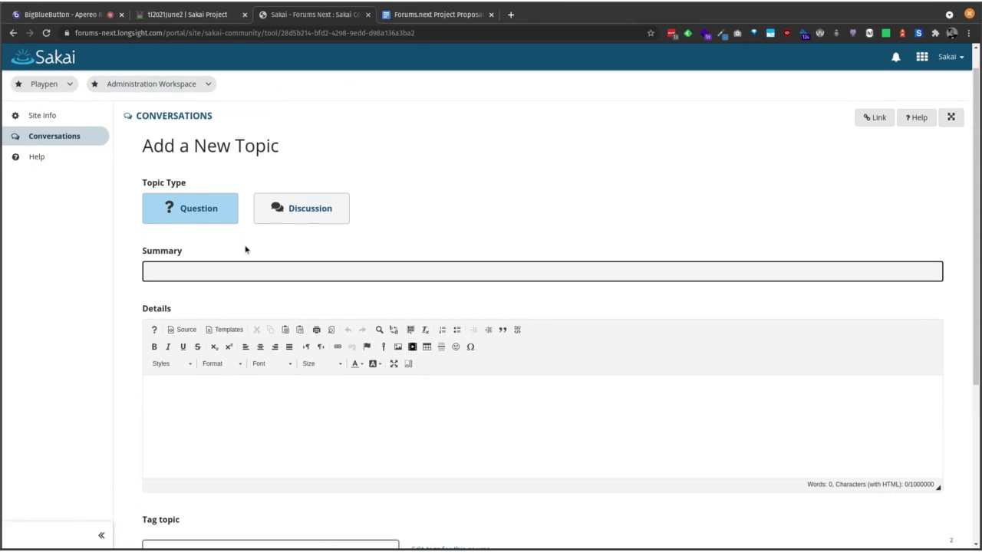
Step: Enter summary 'was it in the syllabus?' and details 'I dunno about that....'
left_click(224, 273)
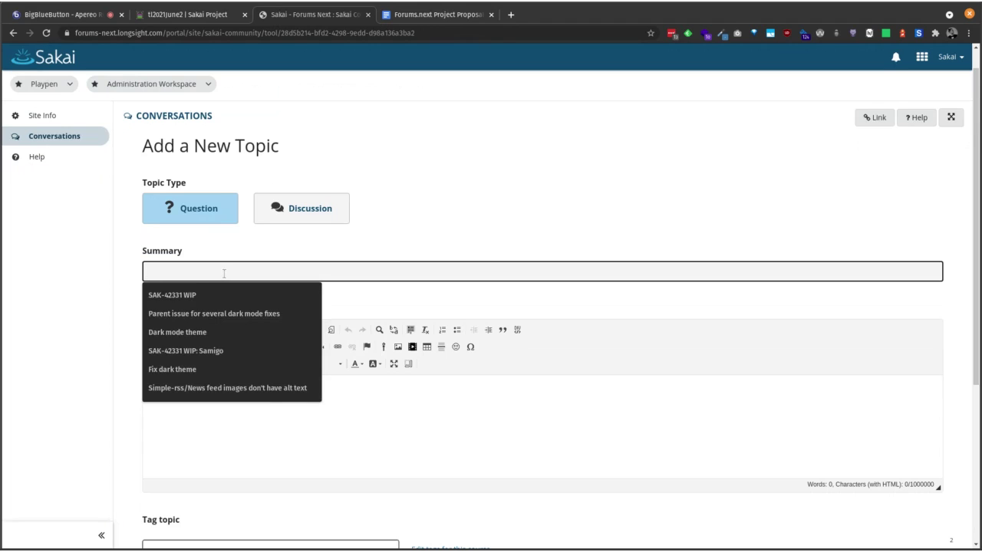
type("was it in")
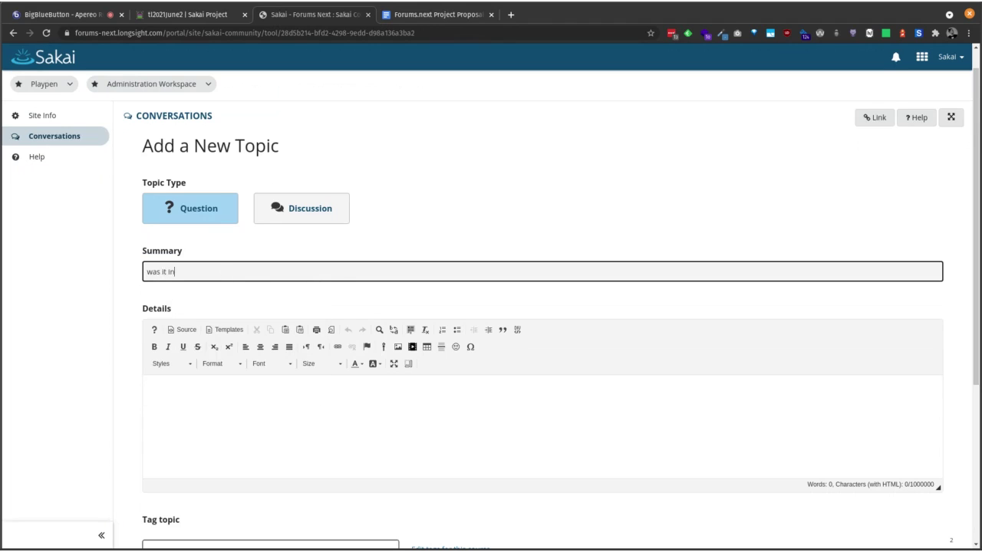
type(" the syllabus?")
left_click(318, 394)
type("I dunn")
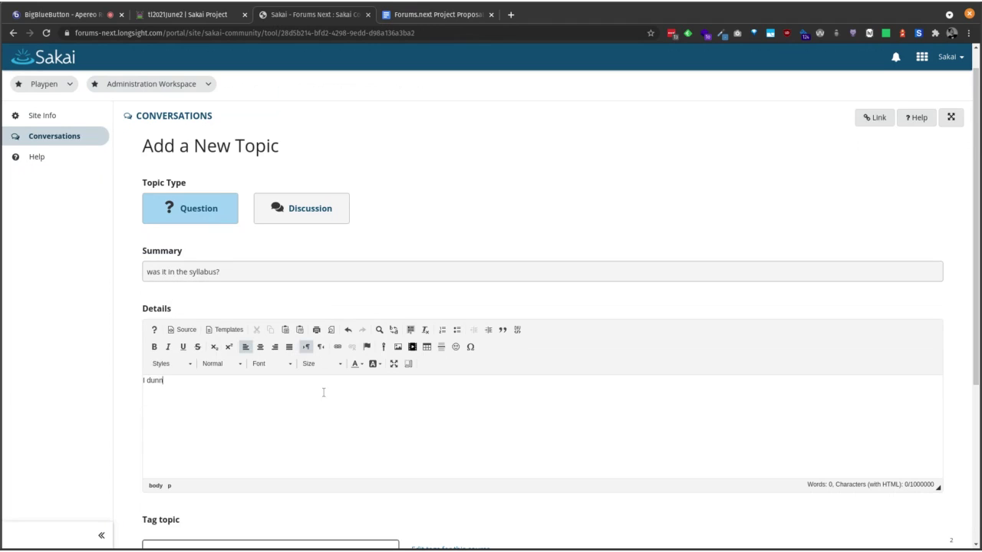
type("o about that....")
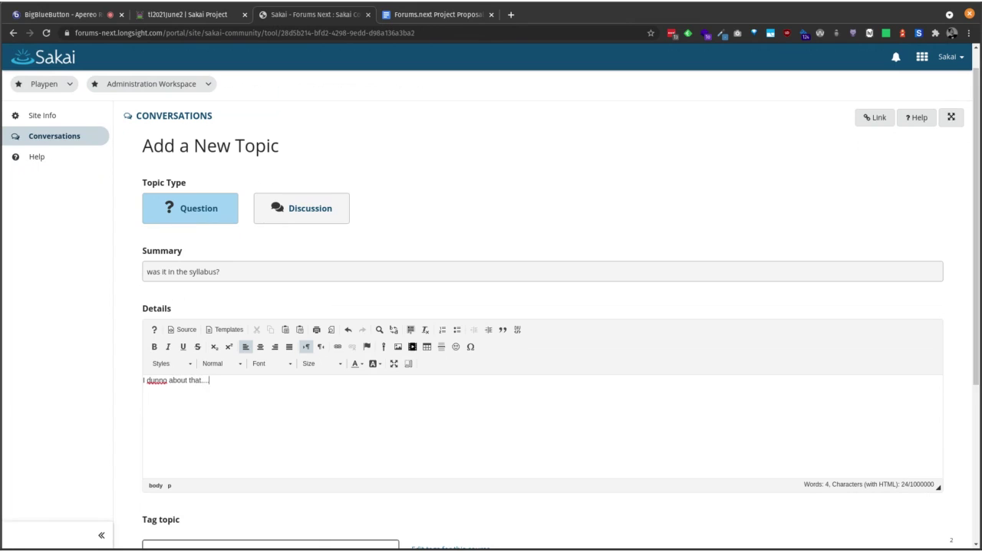
Step: Tag the question 'general' and save it
scroll(303, 412, "down", 3)
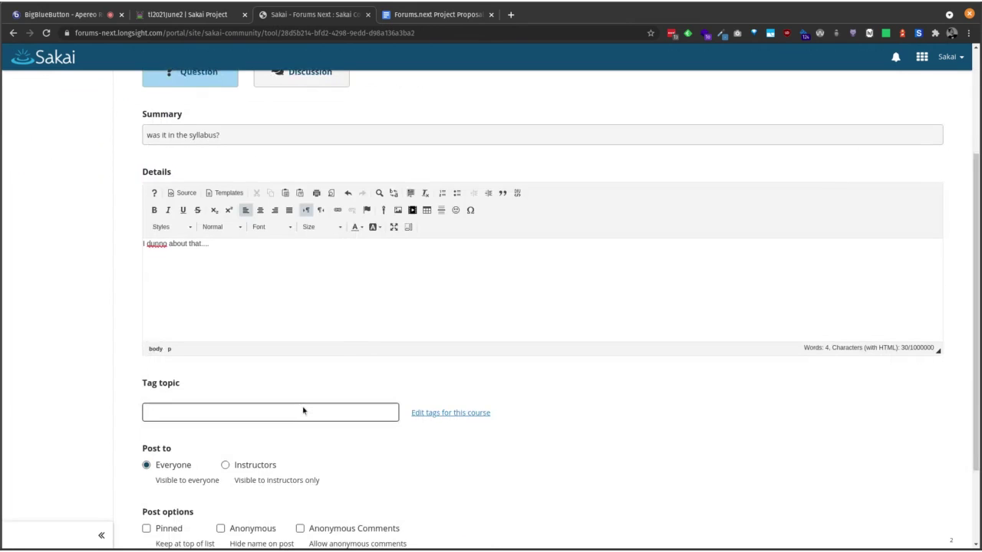
left_click(303, 411)
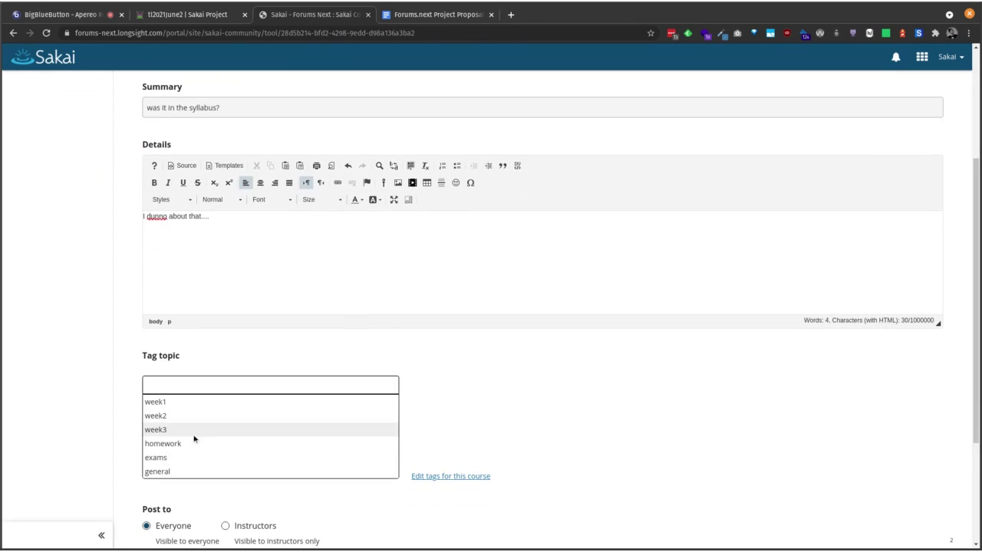
left_click(180, 472)
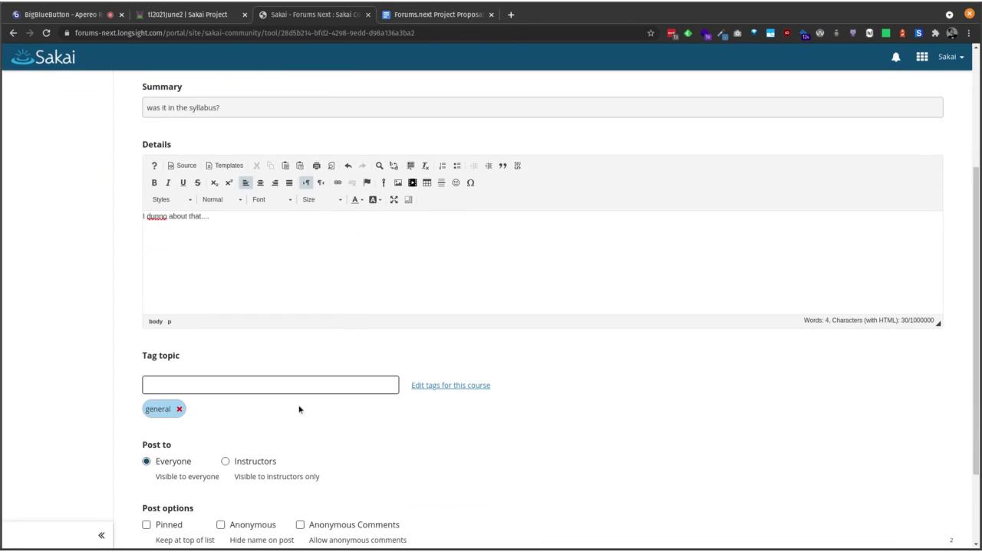
scroll(300, 410, "down", 1)
scroll(300, 409, "down", 2)
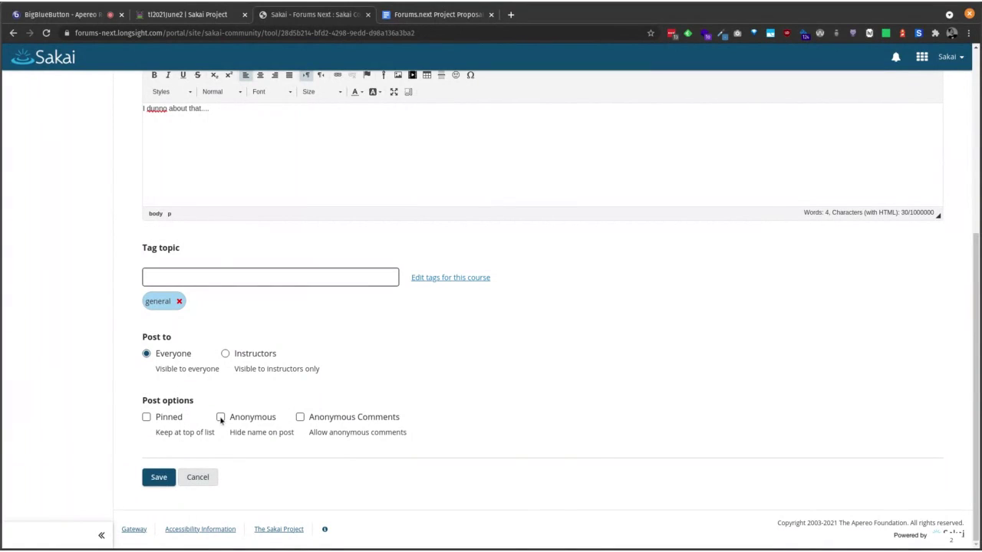
left_click(157, 477)
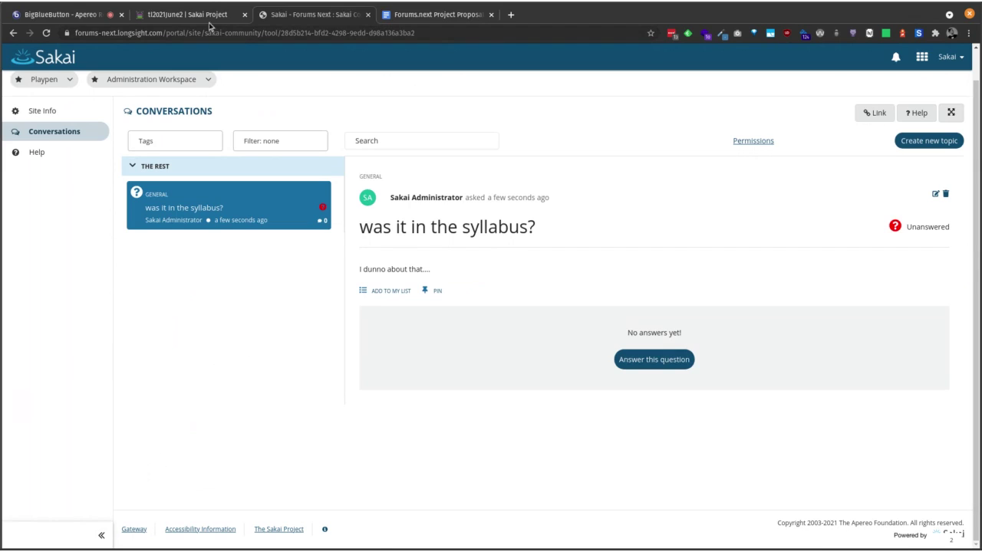
left_click(172, 18)
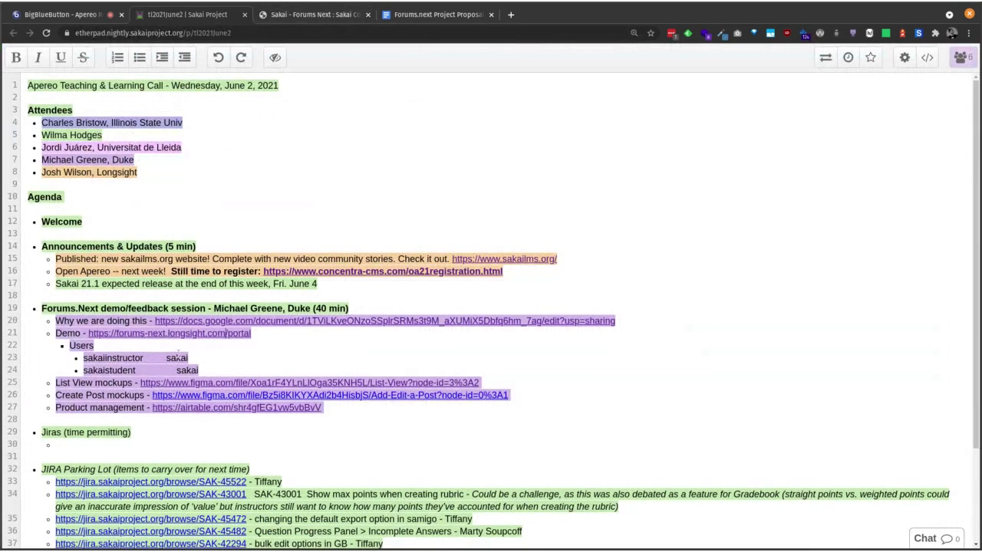
left_click(66, 15)
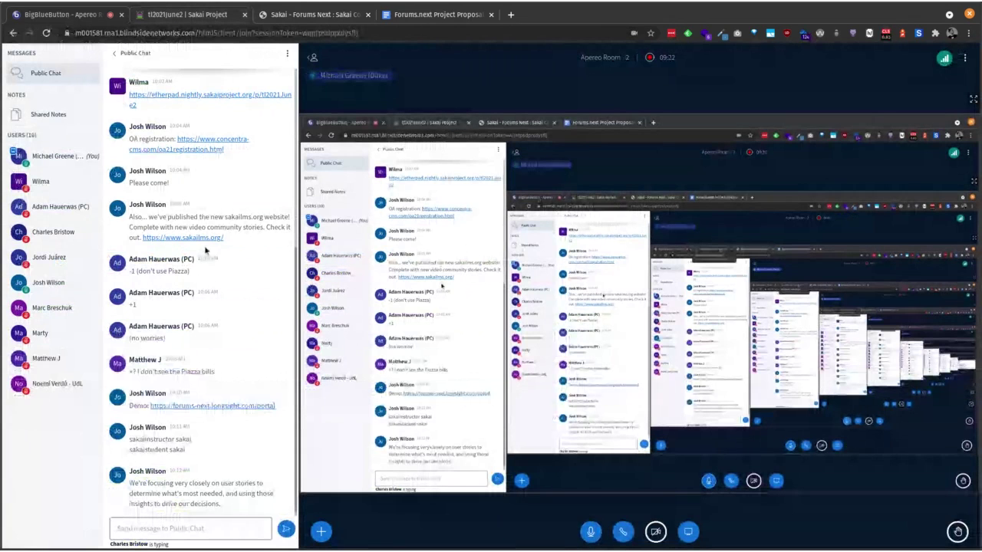
left_click(322, 16)
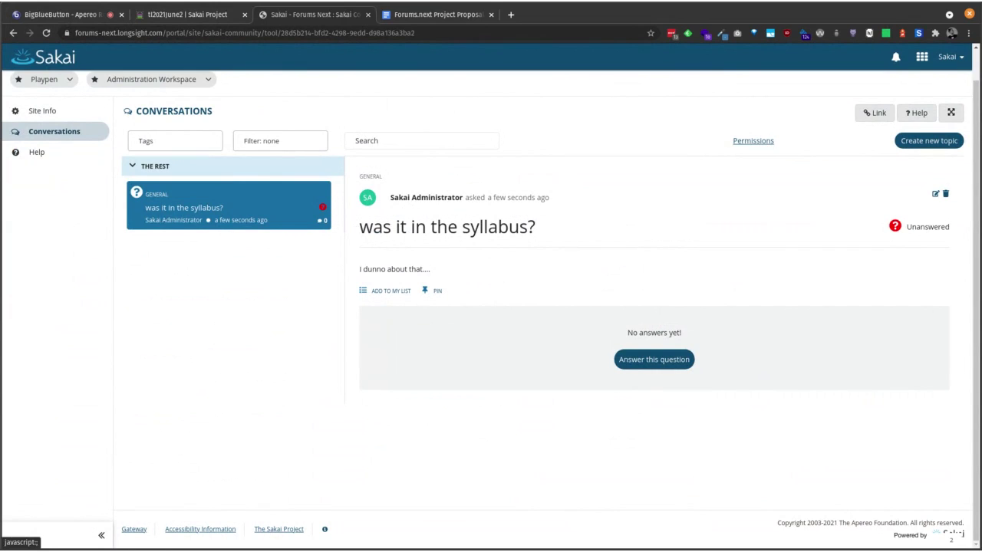
left_click(193, 145)
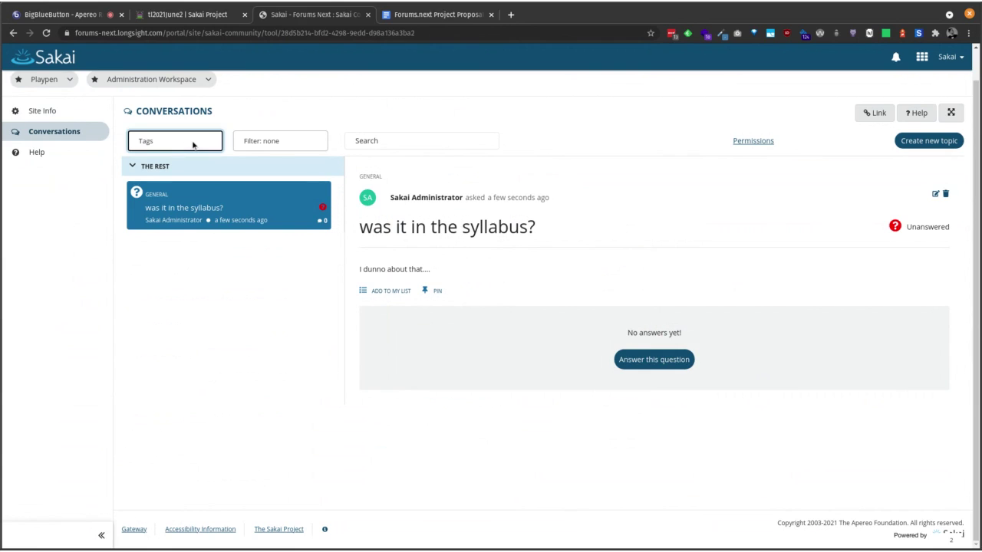
left_click(262, 142)
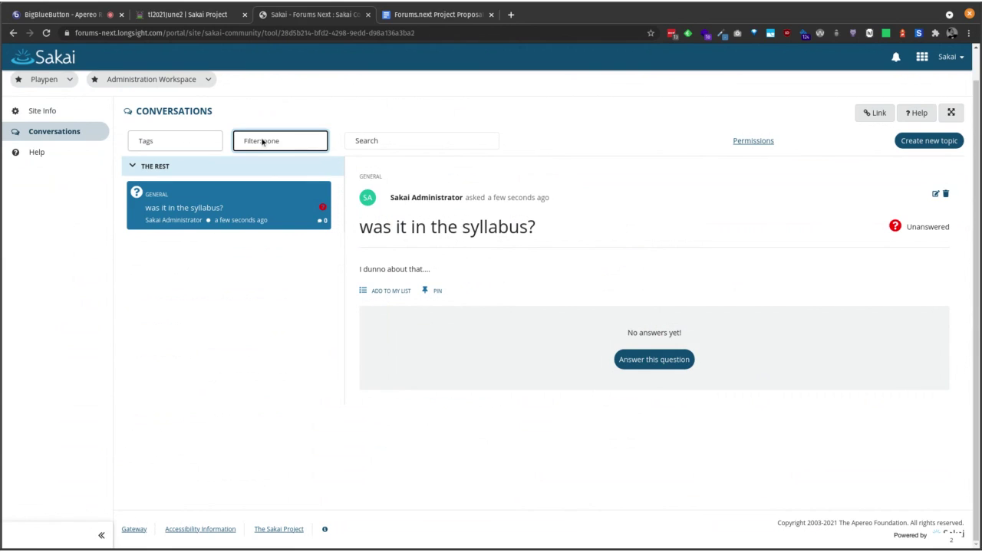
left_click(184, 142)
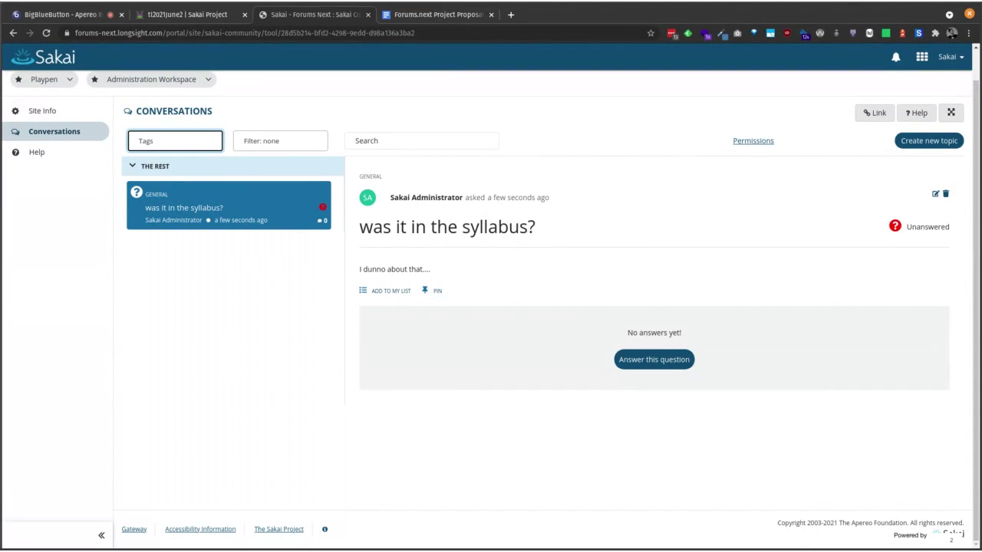
left_click(281, 145)
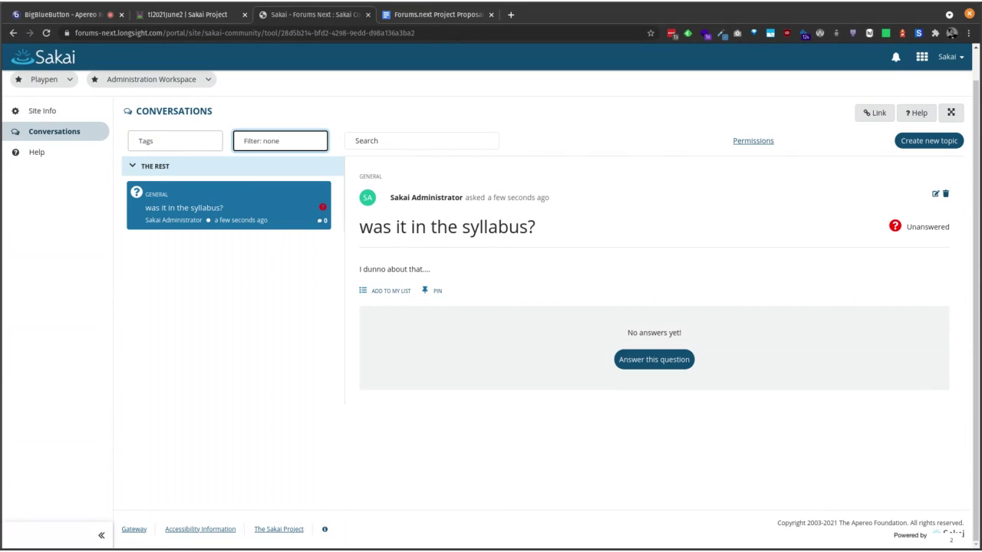
Step: Refresh the topic list, open the pinned syllabus question, and begin an answer
left_click(180, 219)
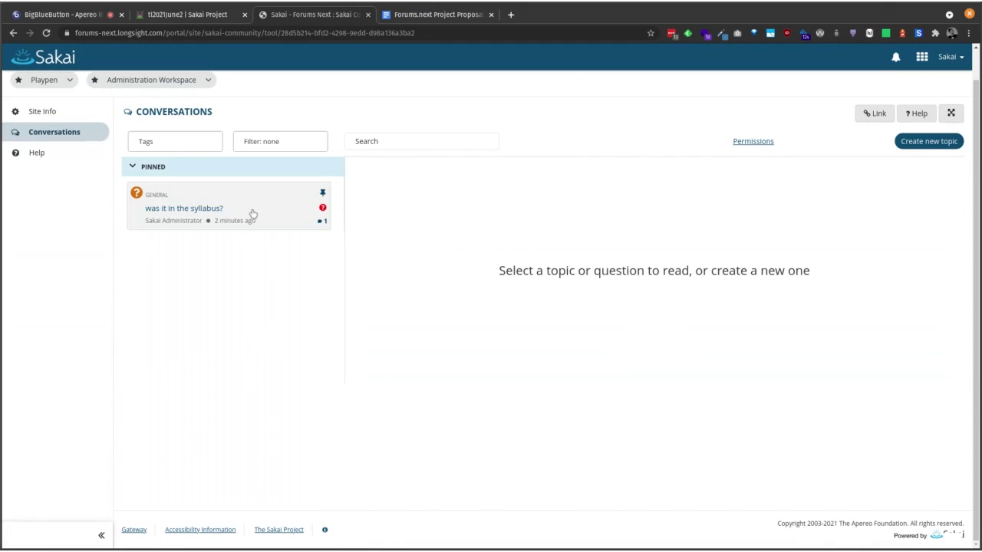
left_click(253, 215)
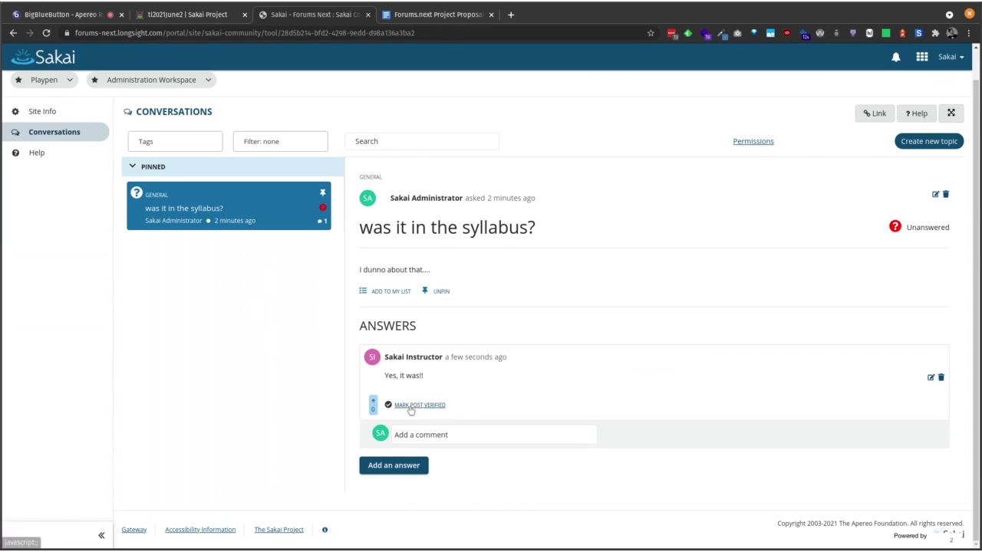
left_click(411, 465)
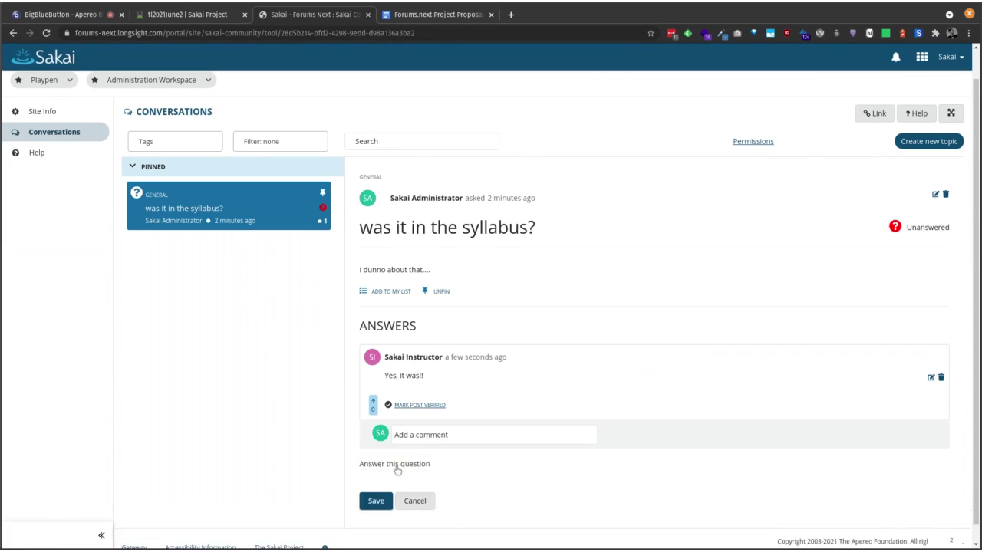
Step: Post the answer 'I'm not sure it was' and mark the instructor's answer verified
scroll(449, 533, "down", 3)
left_click(447, 372)
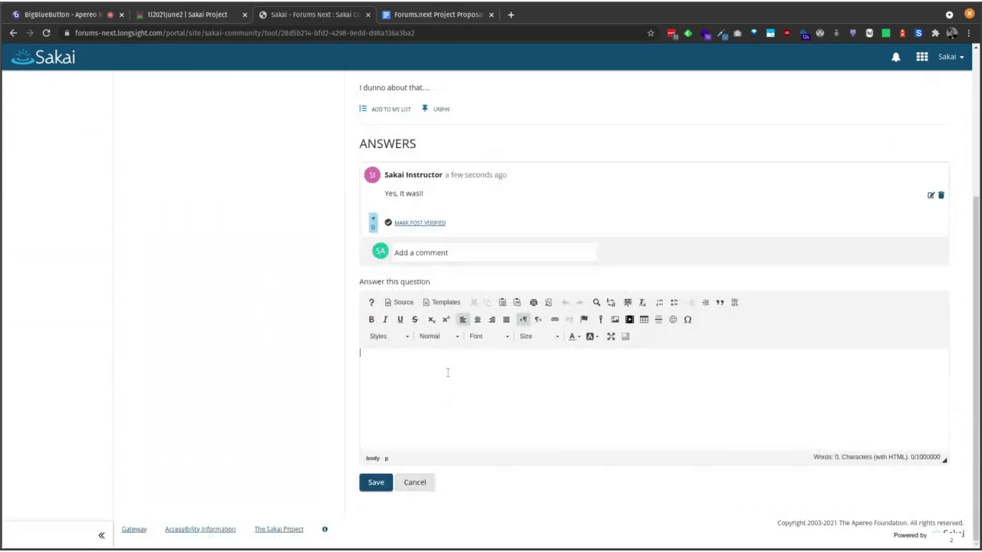
type("I'm not sure it was")
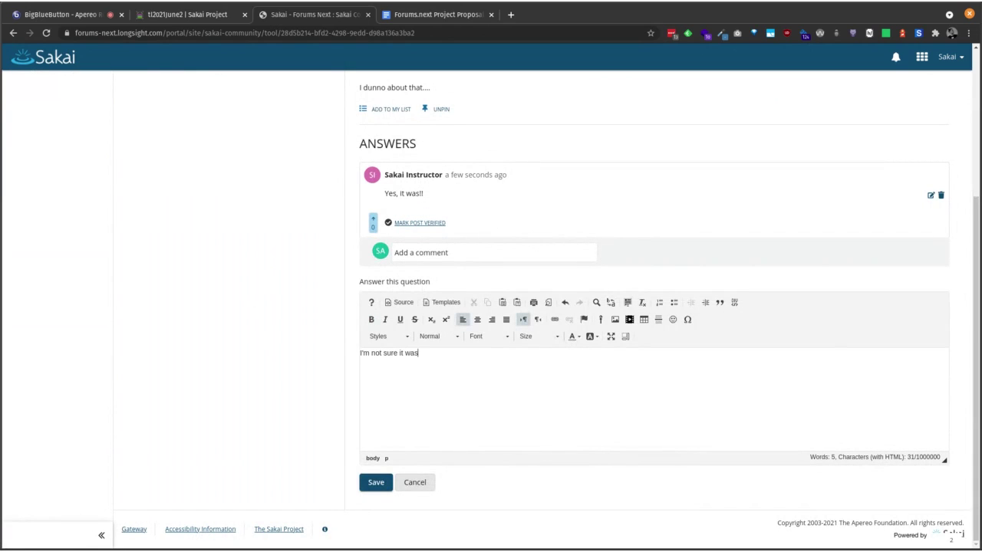
left_click(375, 482)
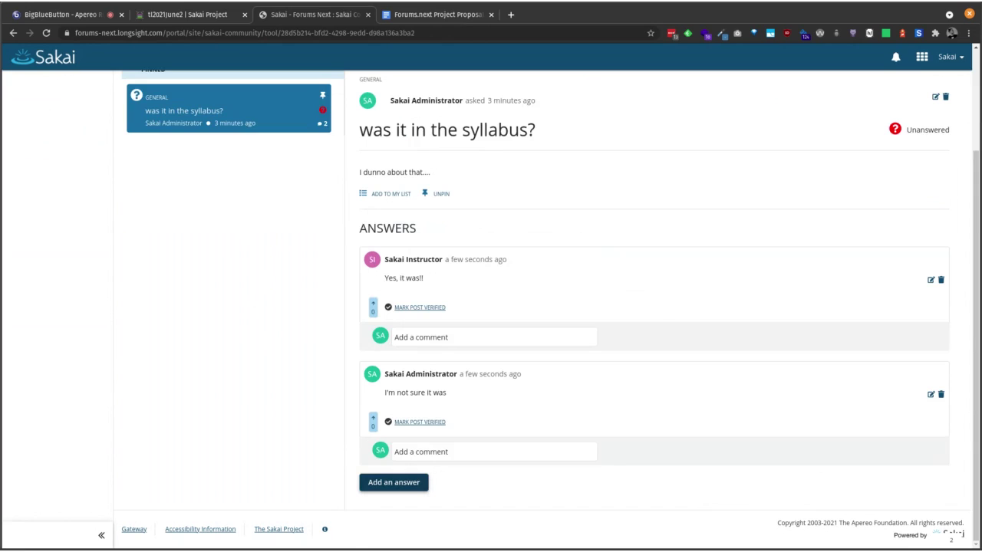
left_click(426, 307)
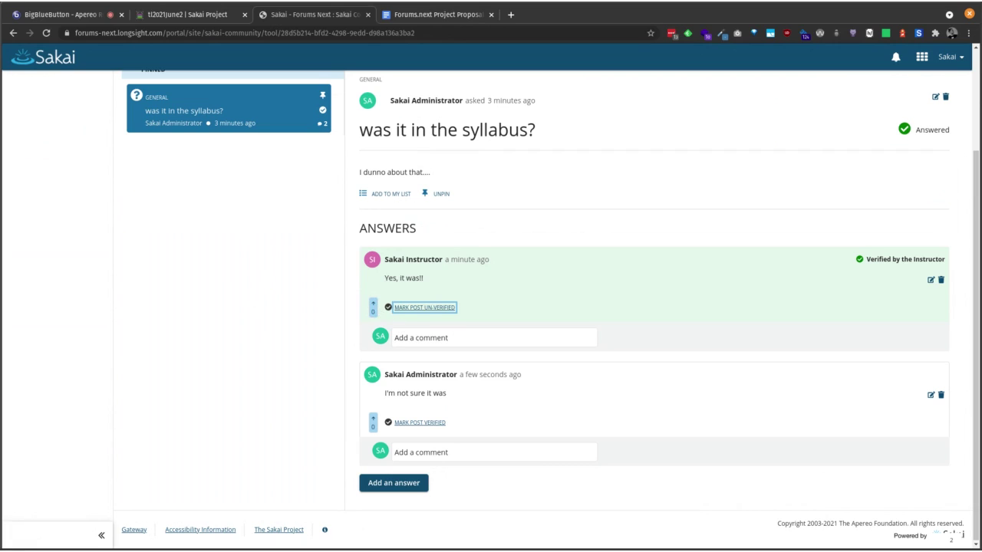
Step: Scroll back to the Conversations header and start another new topic
scroll(517, 329, "up", 2)
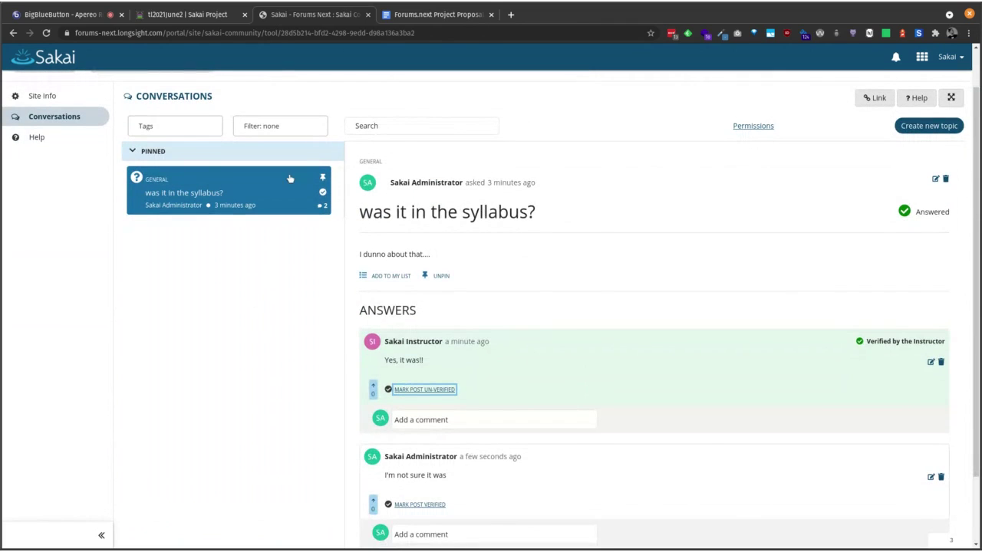
left_click(918, 130)
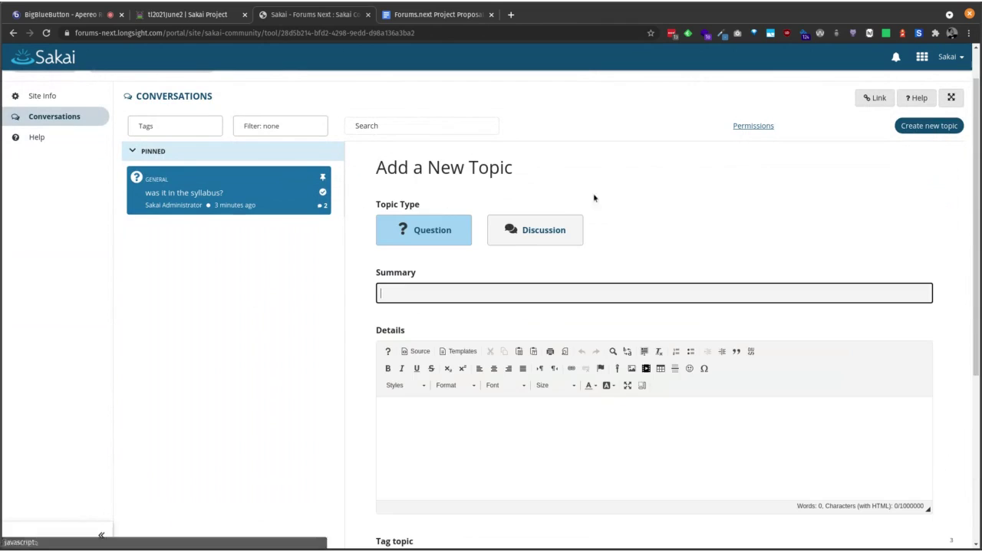
Step: Switch the new topic's type to Discussion and look through the form
left_click(545, 232)
scroll(625, 235, "down", 4)
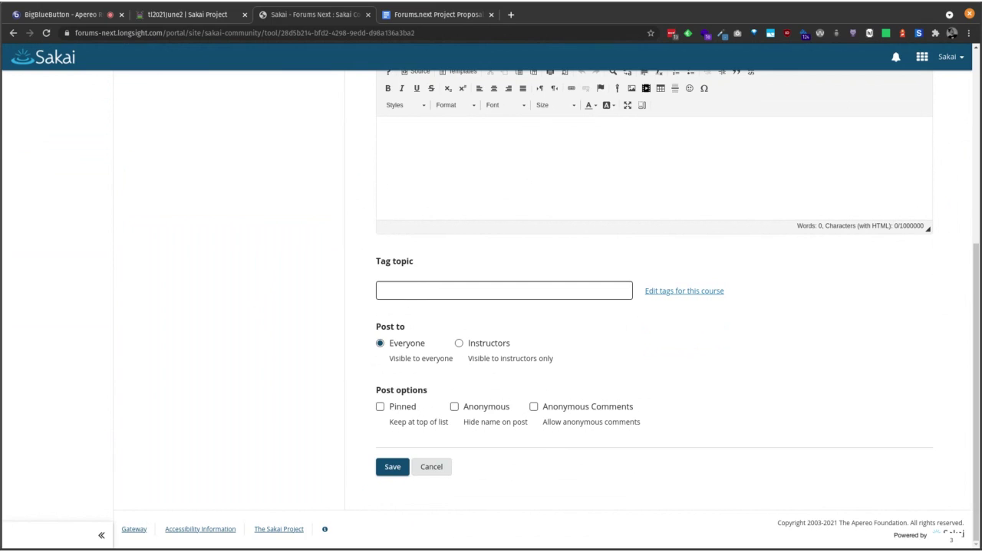
scroll(634, 348, "up", 3)
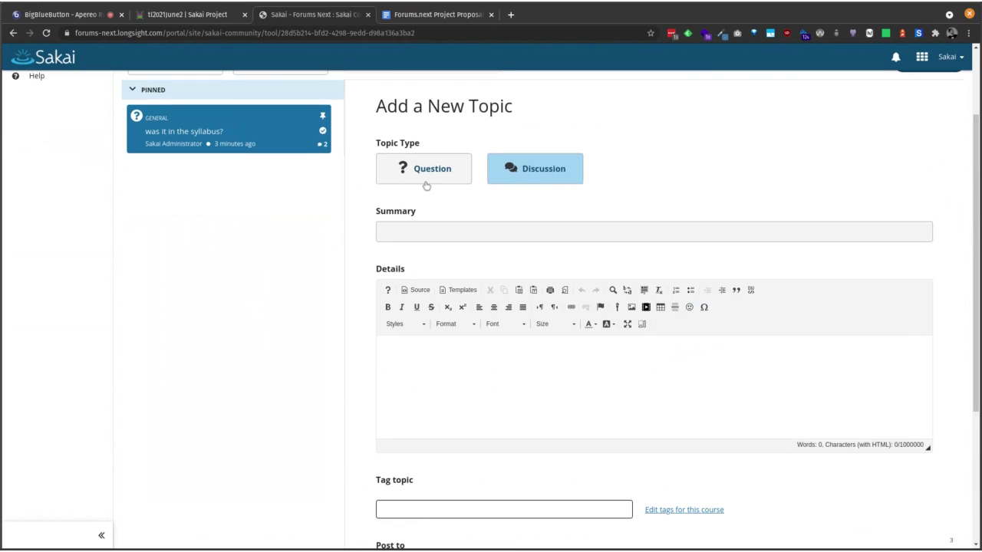
Step: Set the topic type back to Question, review the form, and return to BigBlueButton
left_click(459, 183)
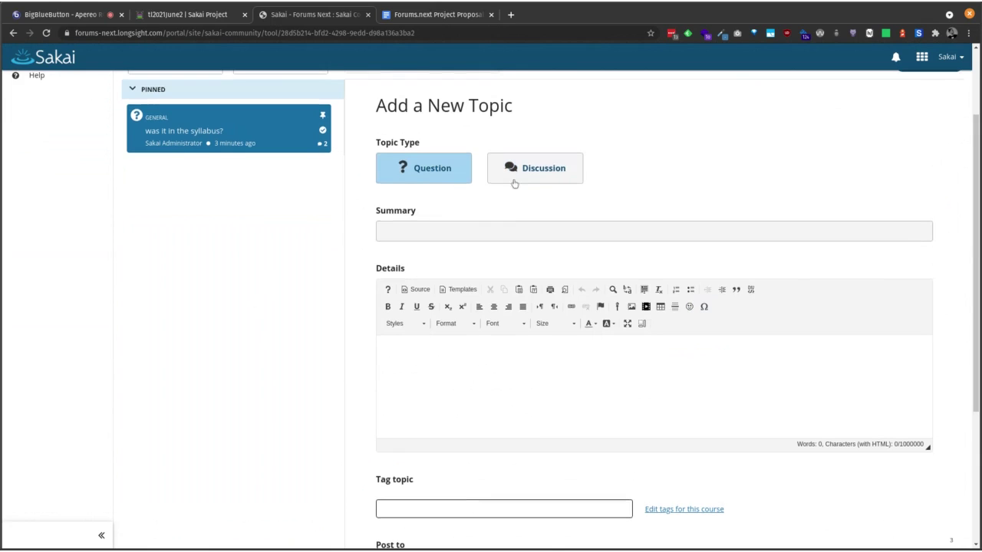
scroll(514, 182, "down", 5)
scroll(514, 181, "up", 3)
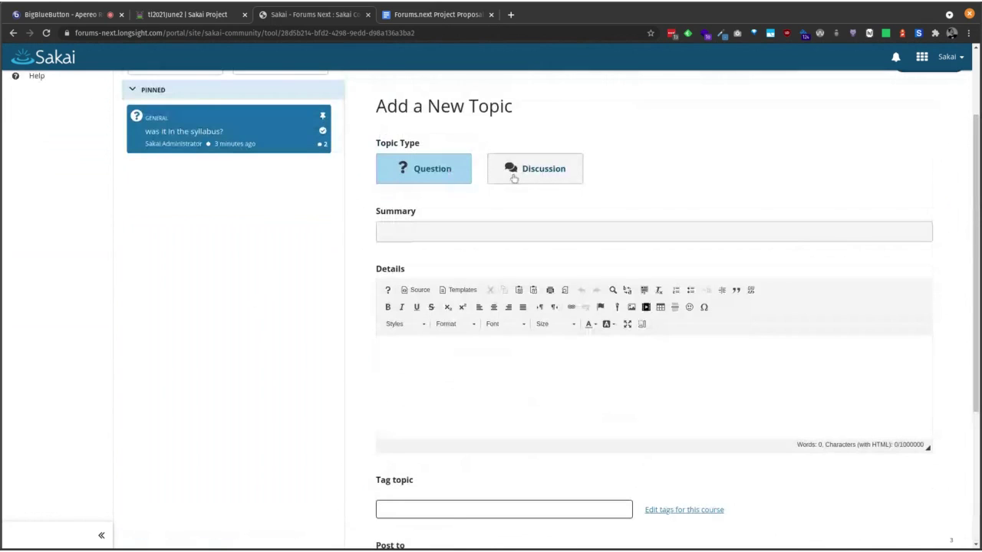
scroll(623, 257, "down", 3)
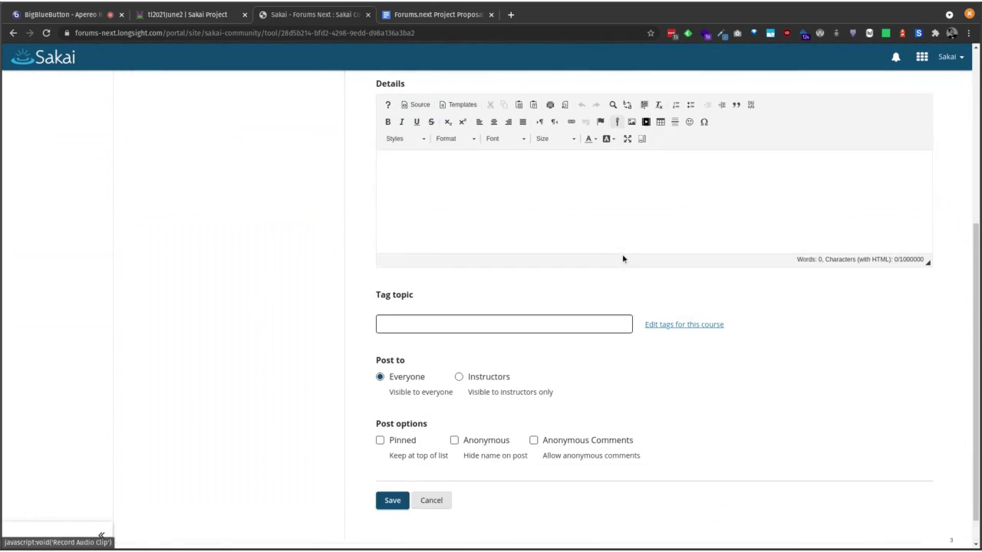
scroll(622, 257, "up", 4)
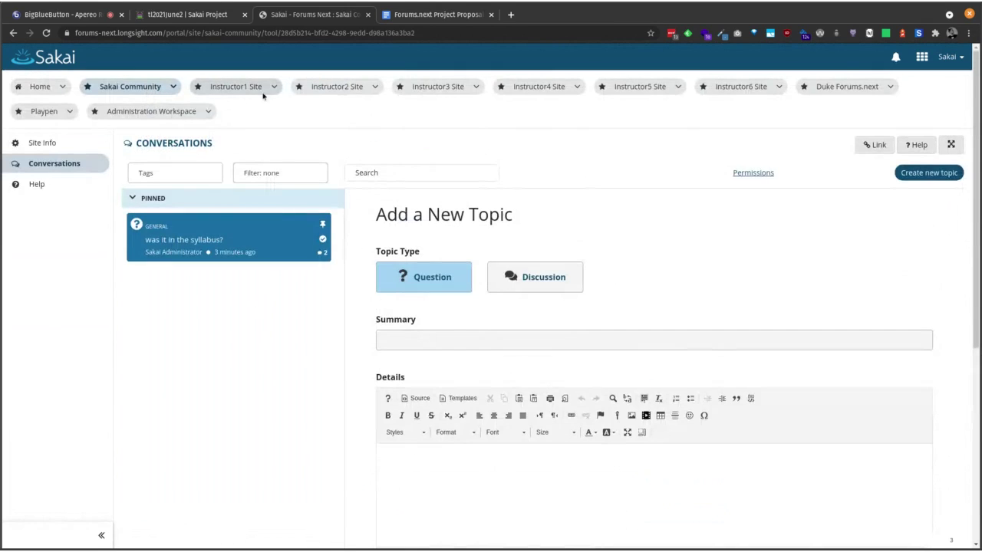
left_click(73, 17)
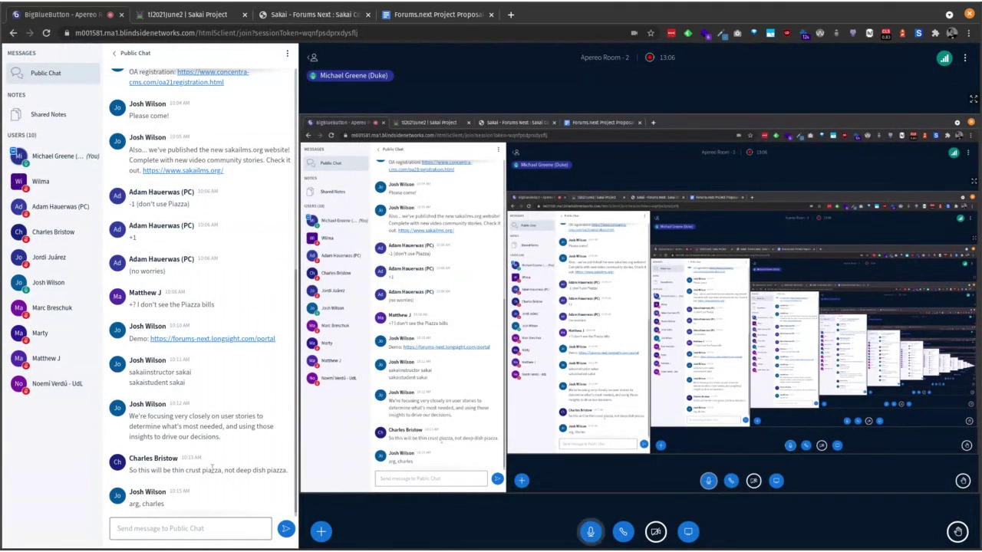
Step: Open the List View mockups Figma link from the Etherpad agenda
left_click(190, 17)
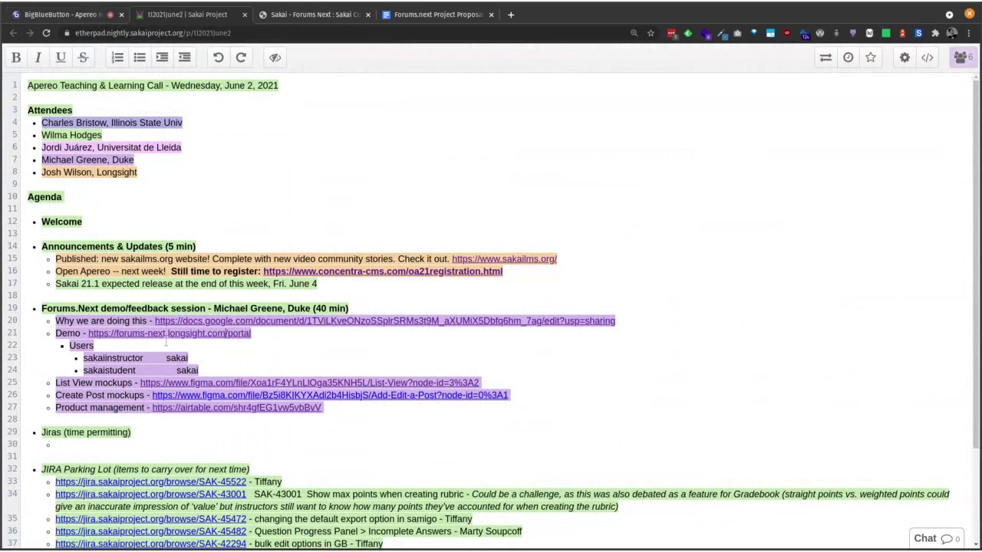
left_click(274, 390)
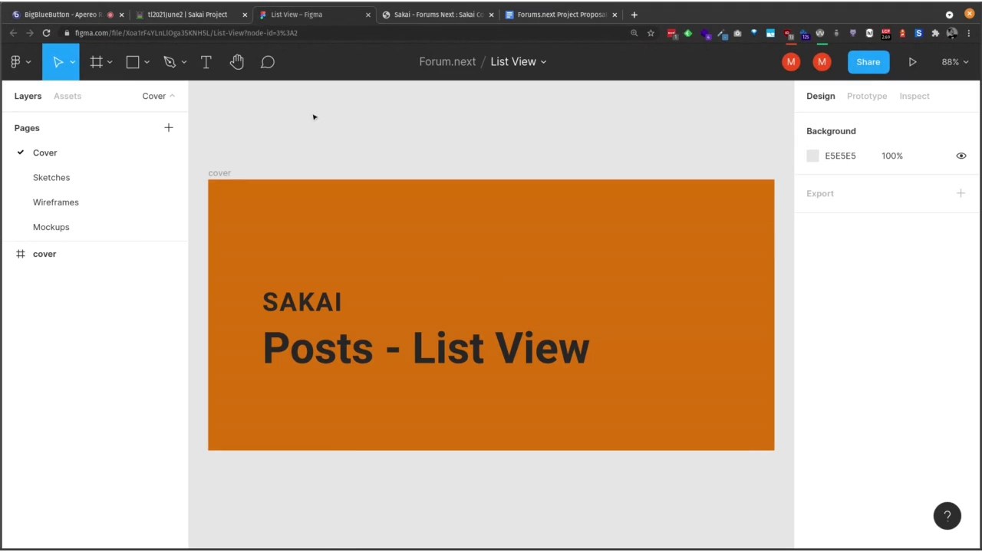
Step: Show the Mockups page with the Post List View student and instructor frames
scroll(90, 215, "down", 2)
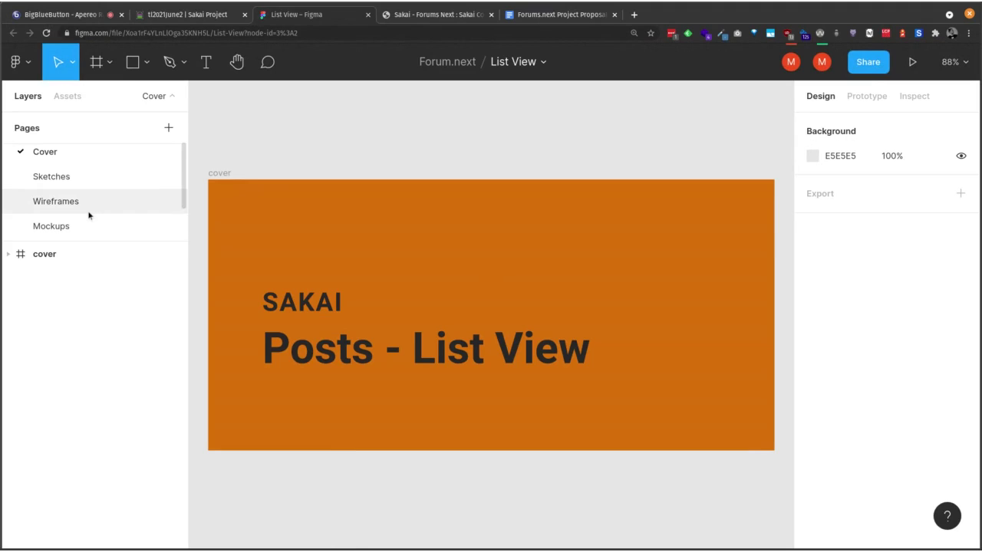
scroll(89, 216, "up", 1)
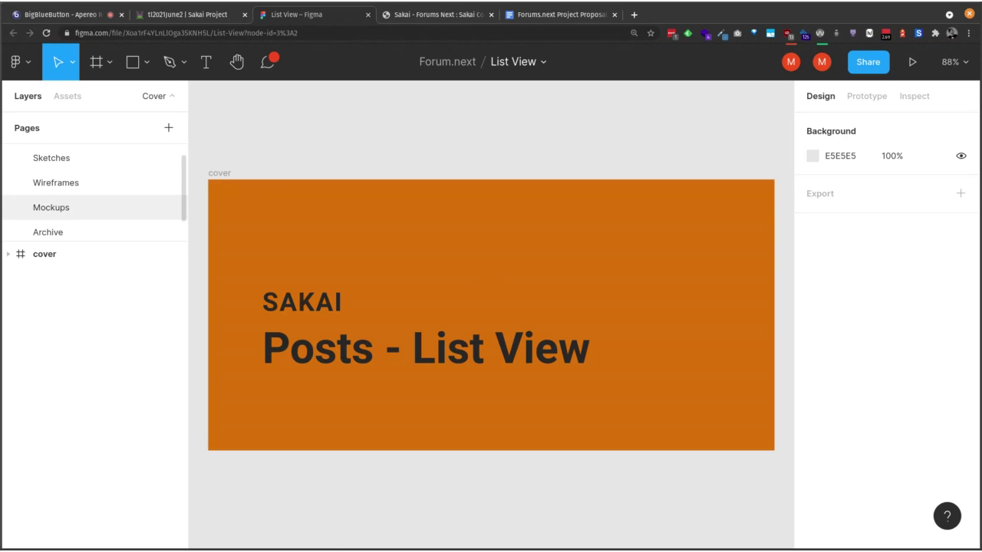
scroll(85, 207, "down", 1)
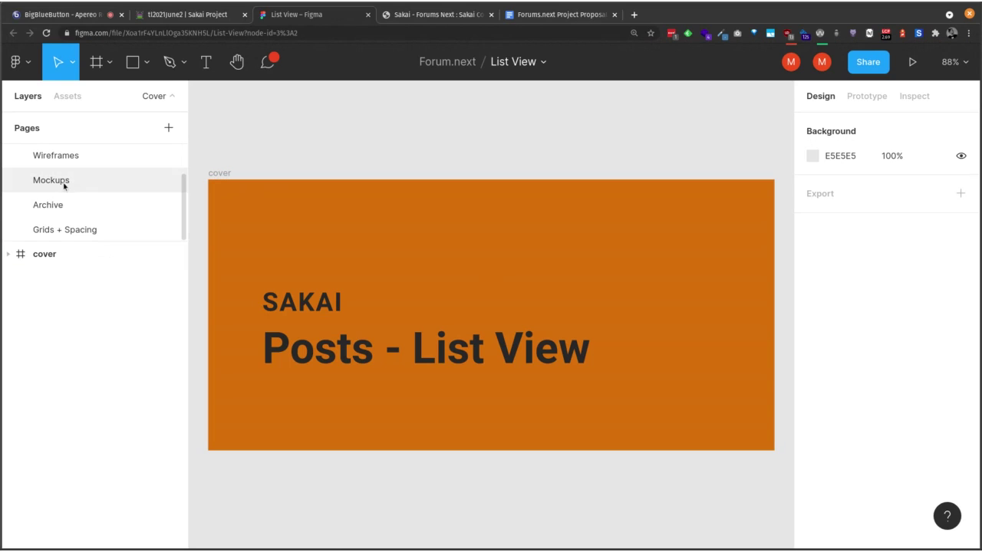
left_click(64, 185)
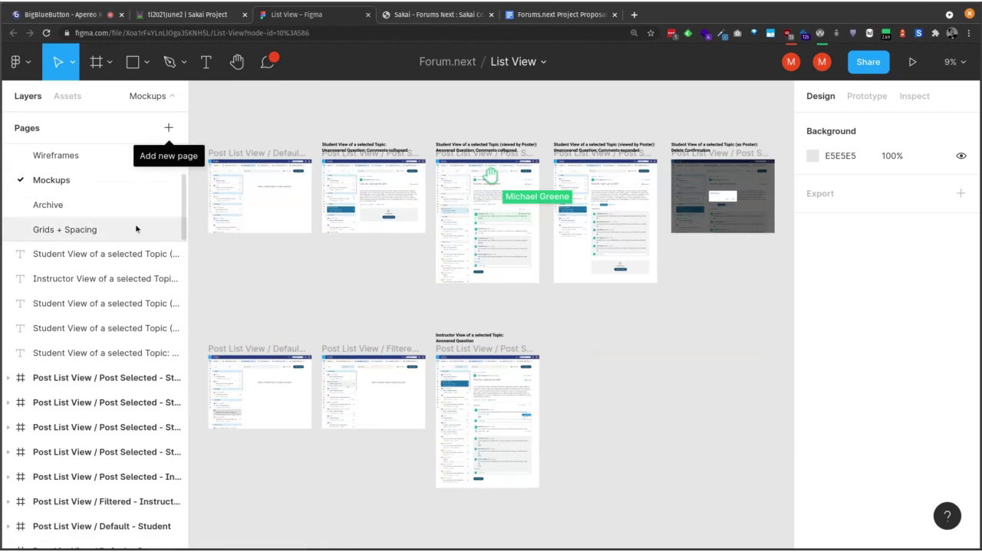
Step: Switch to the Hand tool, hide Figma's UI and zoom into the 'How do I spin up my site?' mockup
left_click(236, 62)
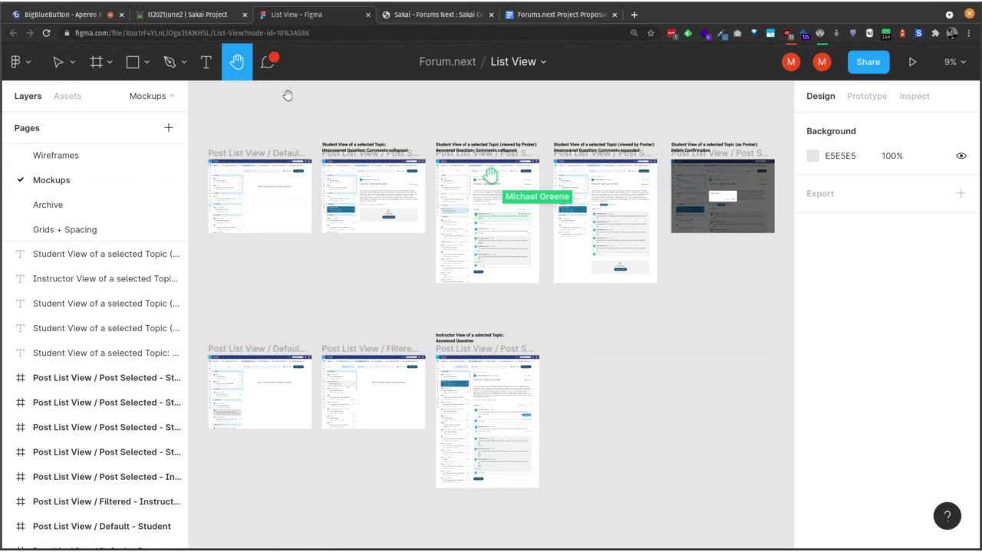
key("ctrl+backslash")
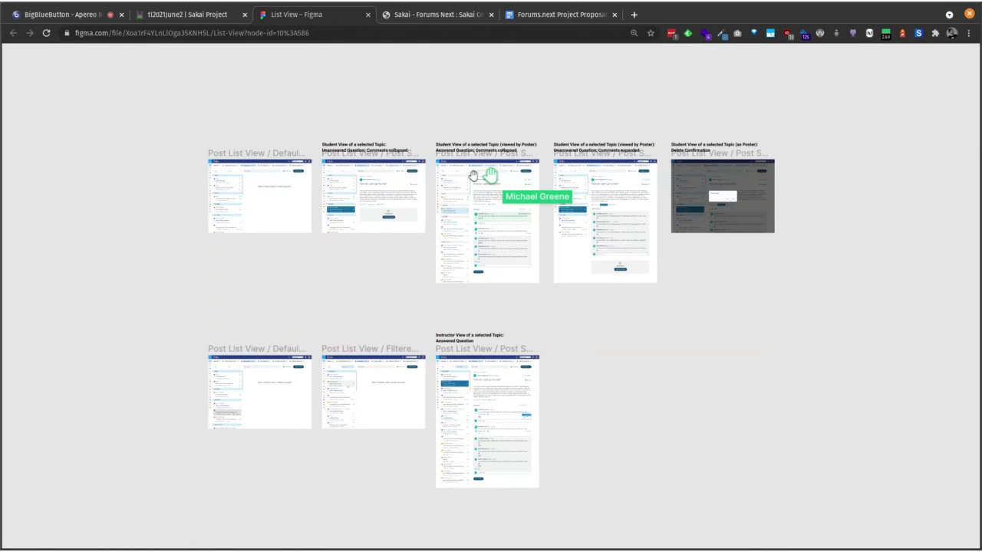
scroll(473, 221, "up", 5, "ctrl")
left_click_drag(567, 163, 480, 273)
scroll(495, 239, "up", 2, "ctrl")
scroll(481, 273, "up", 2, "ctrl")
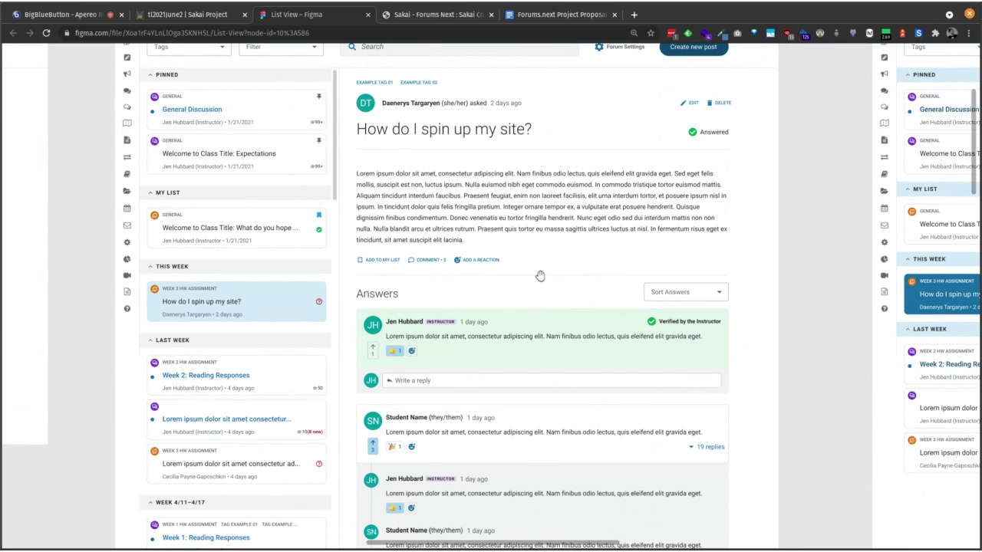
Step: Pan through the 'How do I spin up my site?' mockup to its answers section and zoom out
left_click_drag(540, 276, 532, 213)
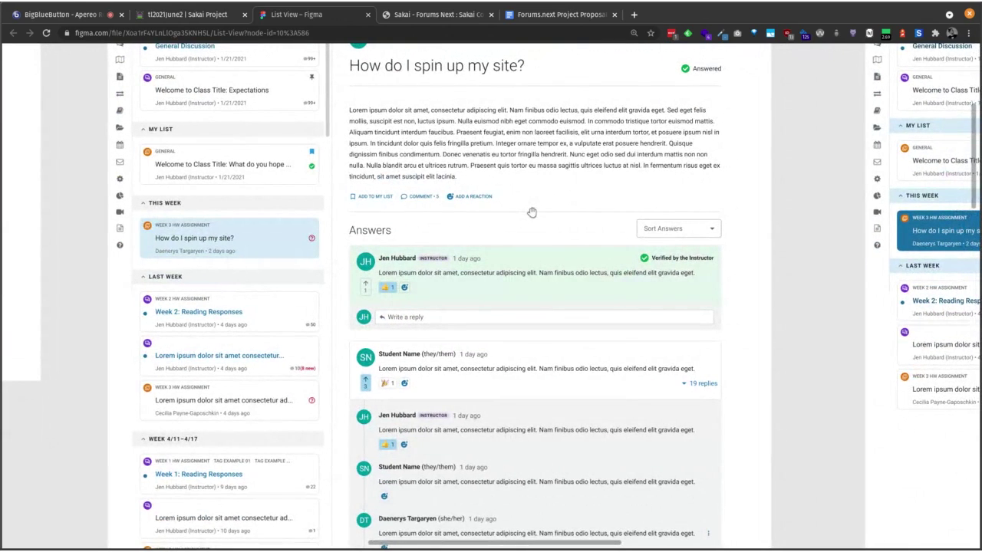
left_click_drag(532, 213, 453, 363)
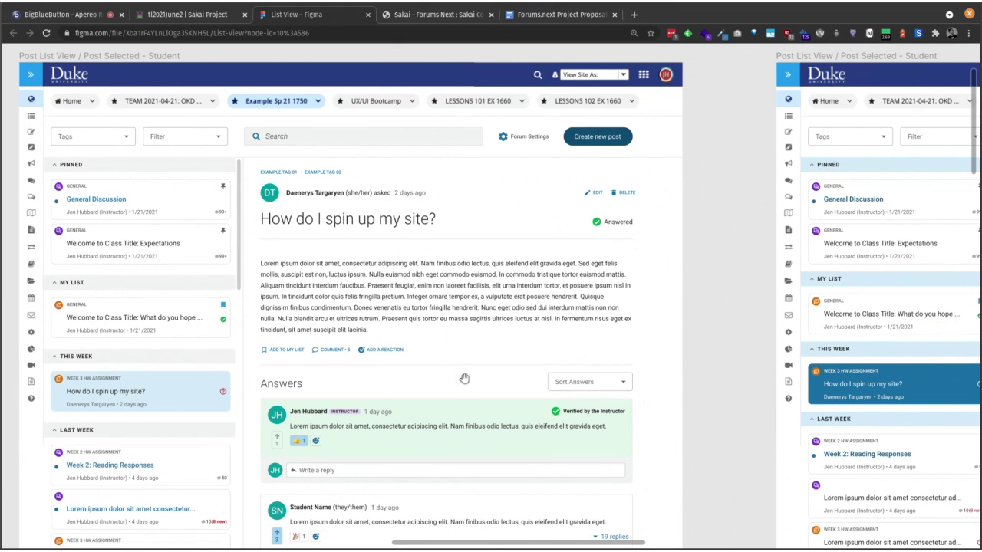
left_click_drag(464, 378, 445, 480)
scroll(458, 247, "down", 3)
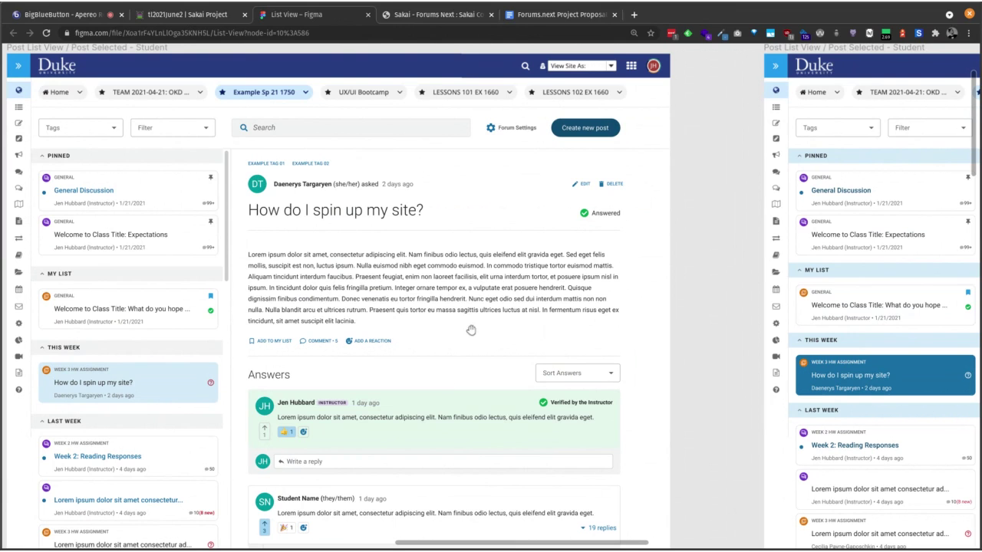
scroll(471, 330, "down", 3)
scroll(471, 330, "down", 2)
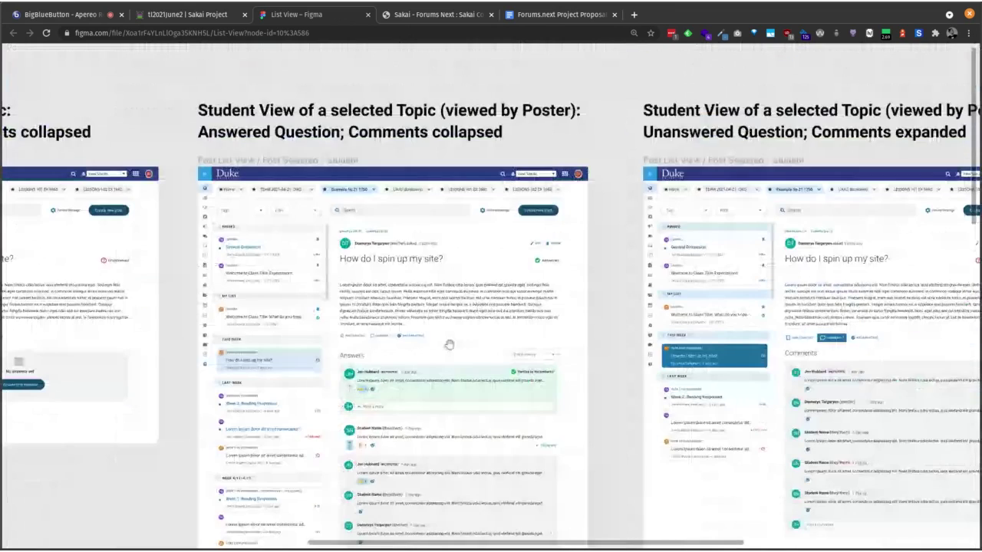
scroll(449, 345, "down", 3)
scroll(361, 284, "down", 4)
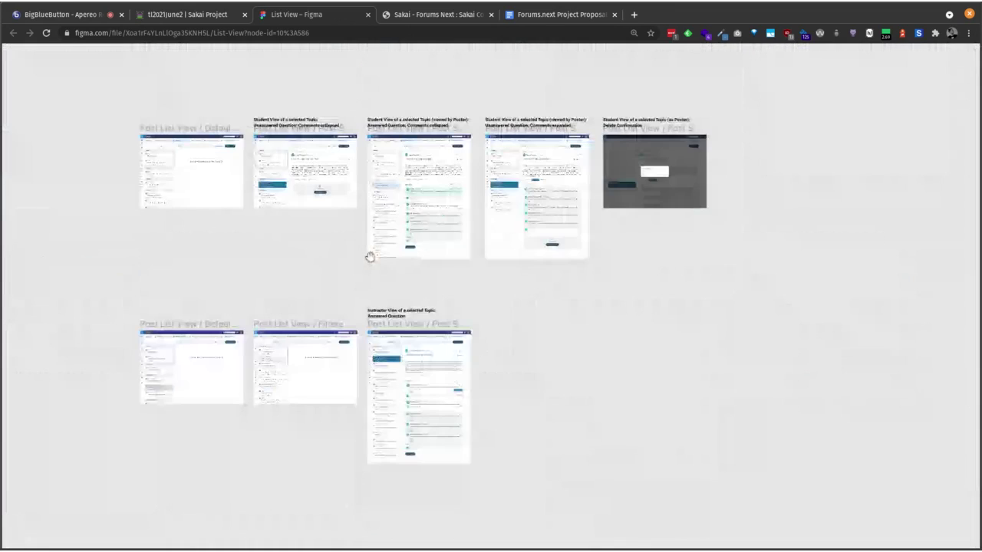
Step: Restore Figma's interface and open the Create Post mockups file from the Etherpad notes
key("ctrl+backslash")
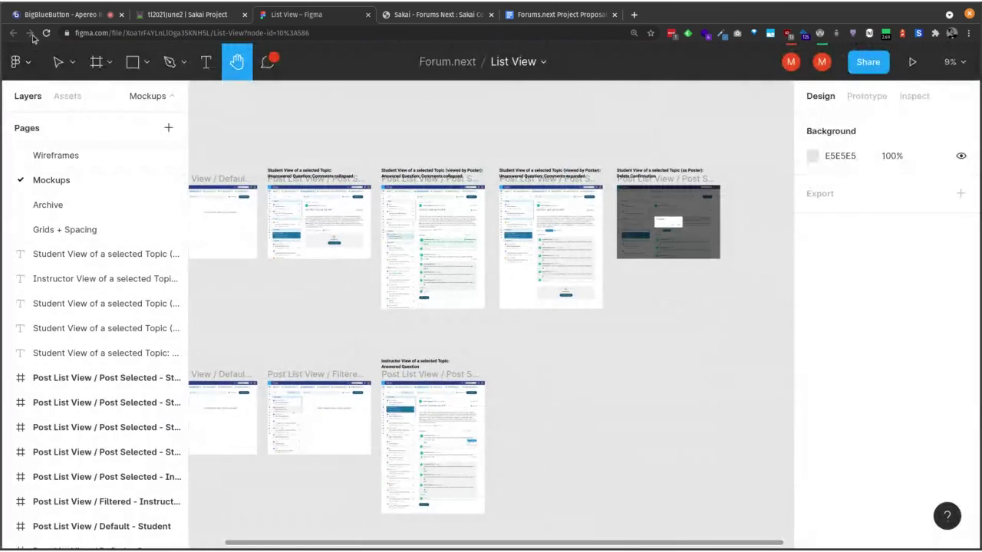
left_click(197, 15)
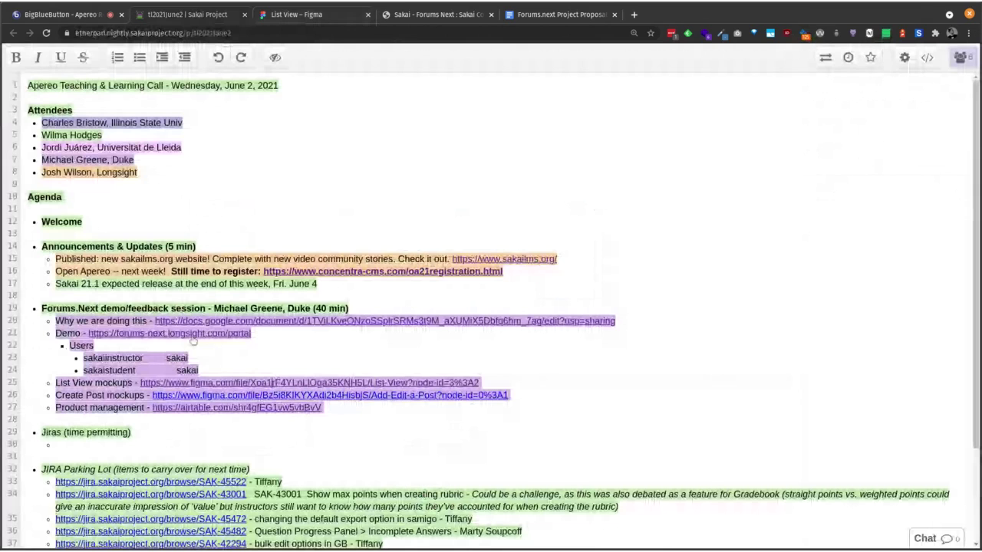
left_click(197, 395)
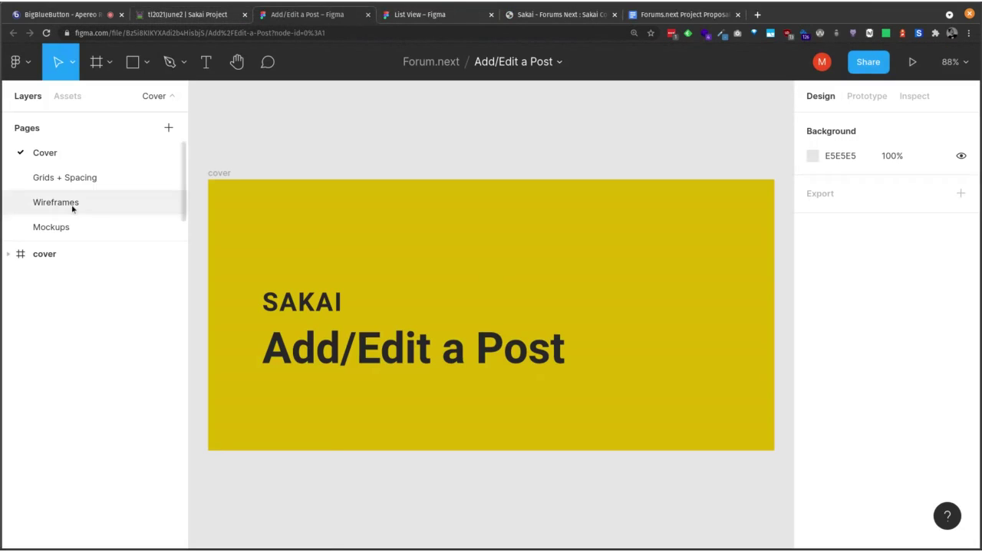
Step: View the 'Create a new post' frames on the Mockups page with the UI hidden, then return to the notes
scroll(66, 228, "down", 1)
left_click(63, 204)
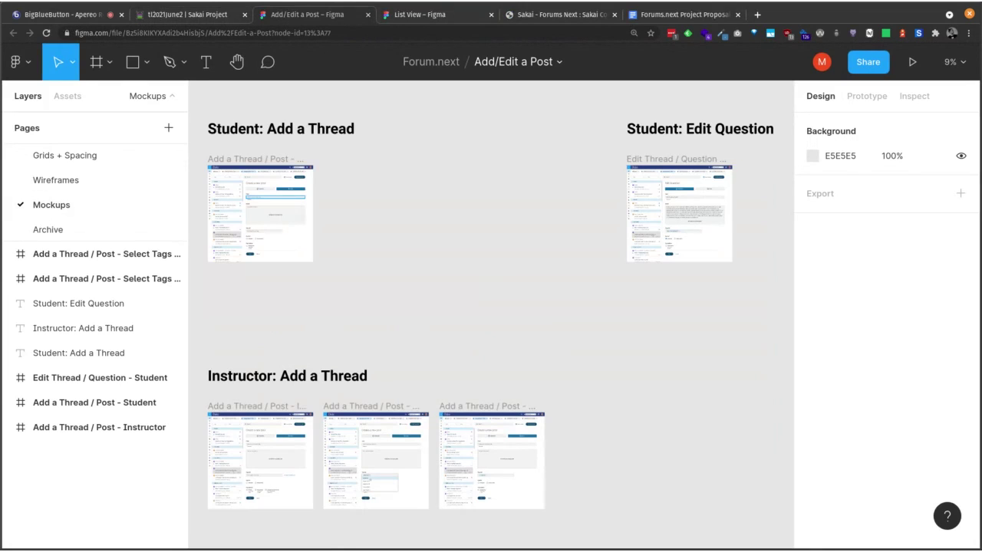
key("ctrl+backslash")
scroll(256, 211, "up", 2)
scroll(256, 211, "up", 10)
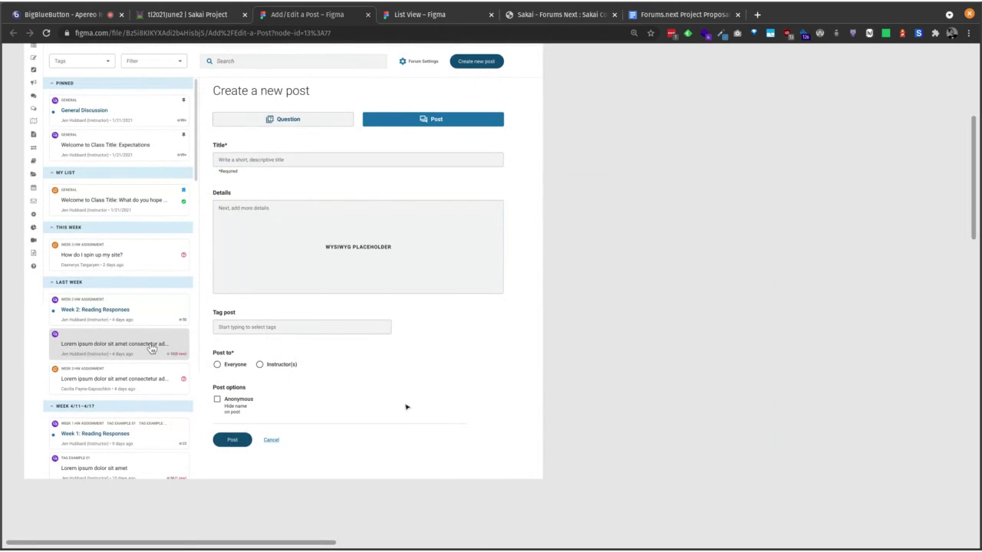
scroll(445, 469, "down", 1)
scroll(507, 336, "down", 10)
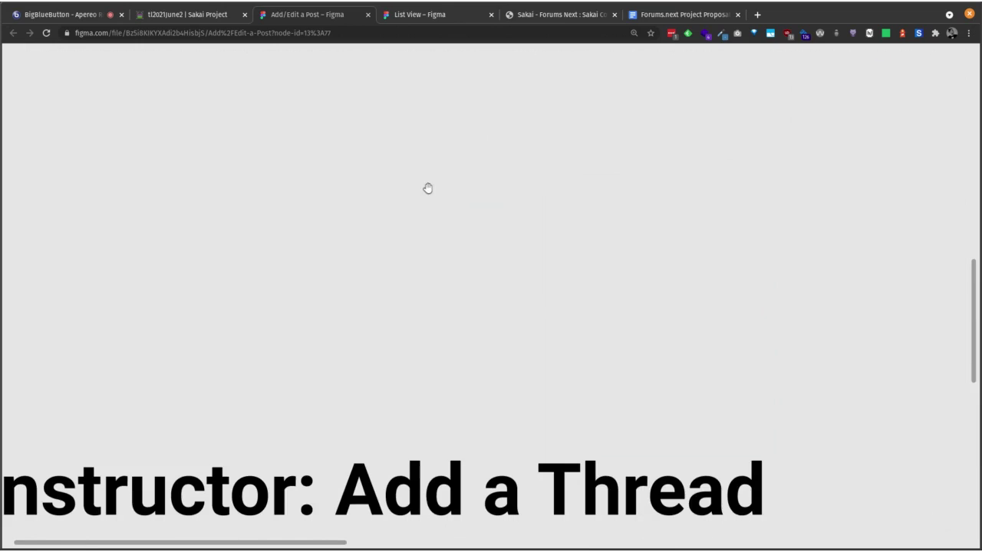
scroll(442, 147, "down", 10)
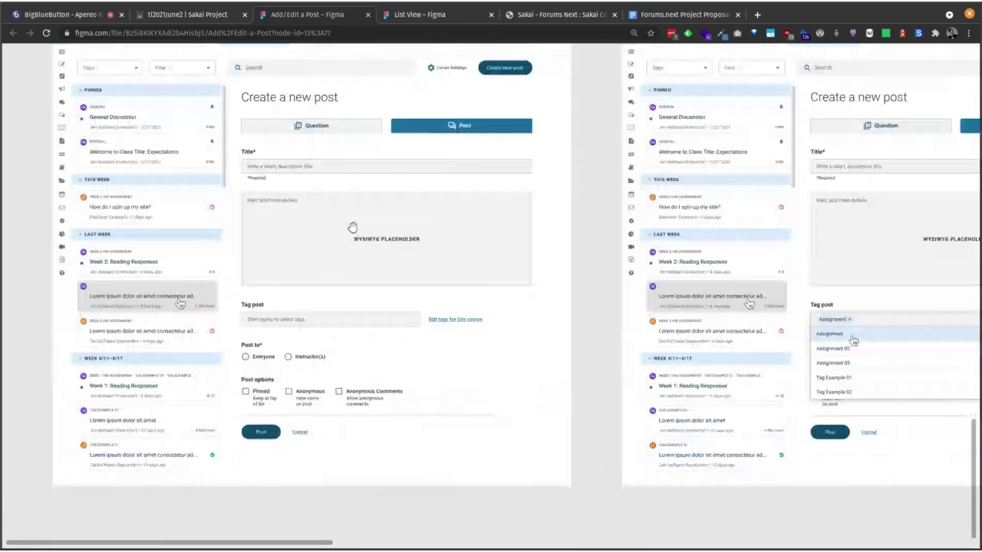
scroll(355, 219, "down", 3)
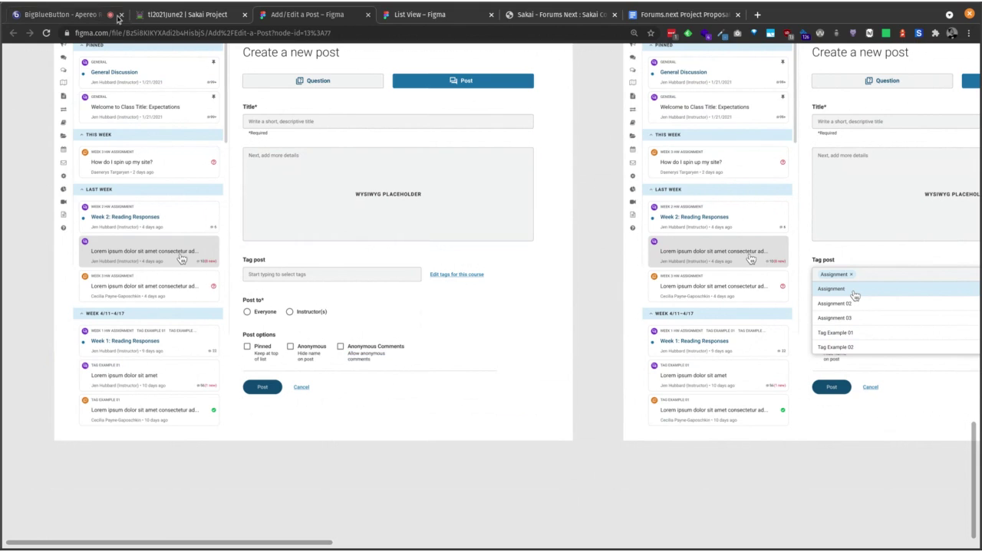
left_click(212, 14)
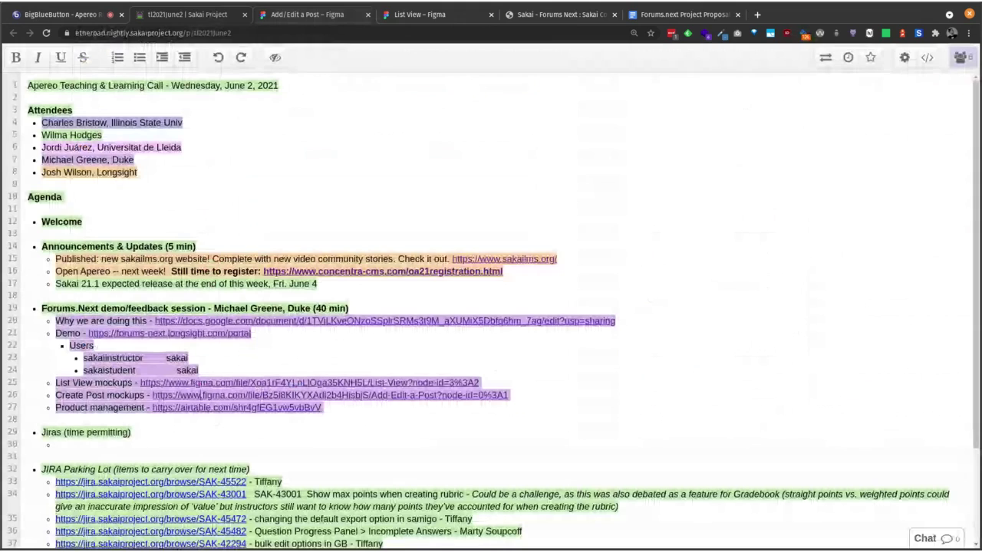
Step: Follow the Product management airtable.com link in the notes to open the Forums.Next base
left_click(194, 409)
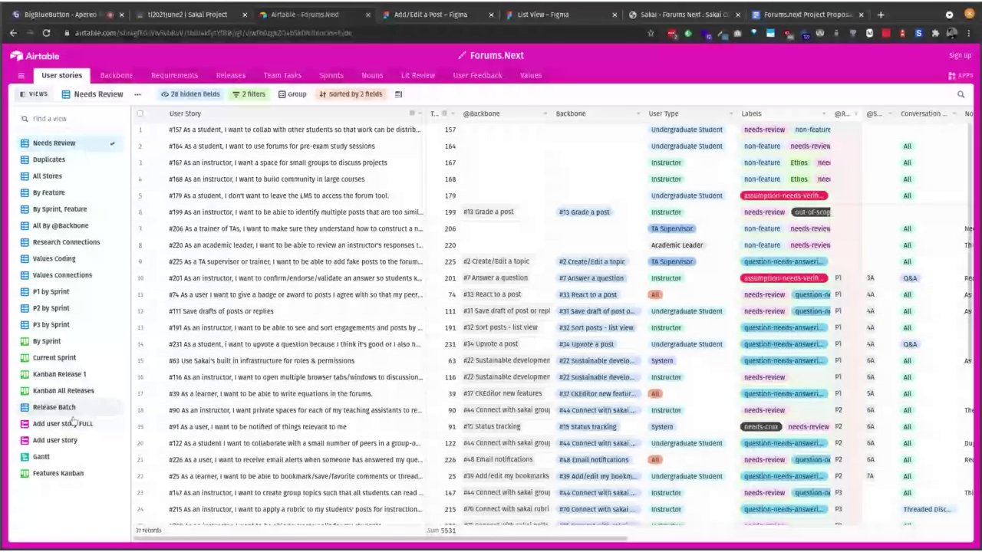
Step: View Airtable's Add user story form, then return to the Etherpad meeting notes
left_click(55, 440)
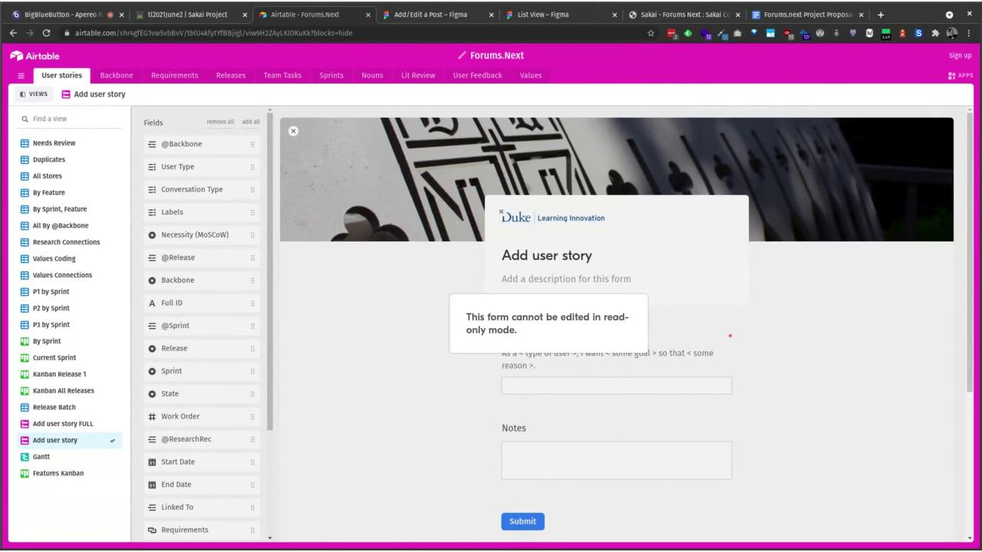
left_click(188, 14)
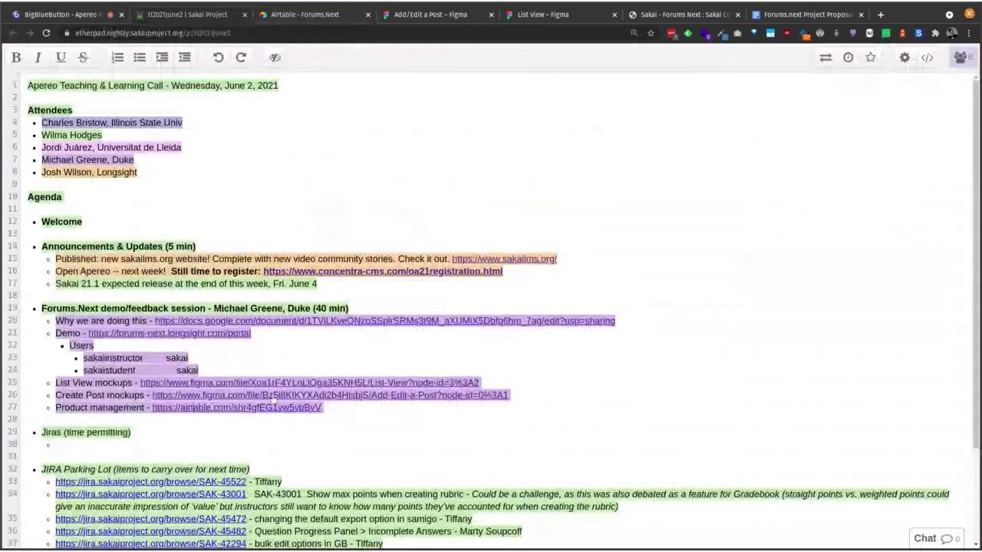
Step: Add a line 'Add a user story - ' with the pasted Airtable form link, then return to Airtable
left_click(352, 403)
key("Return")
type("A")
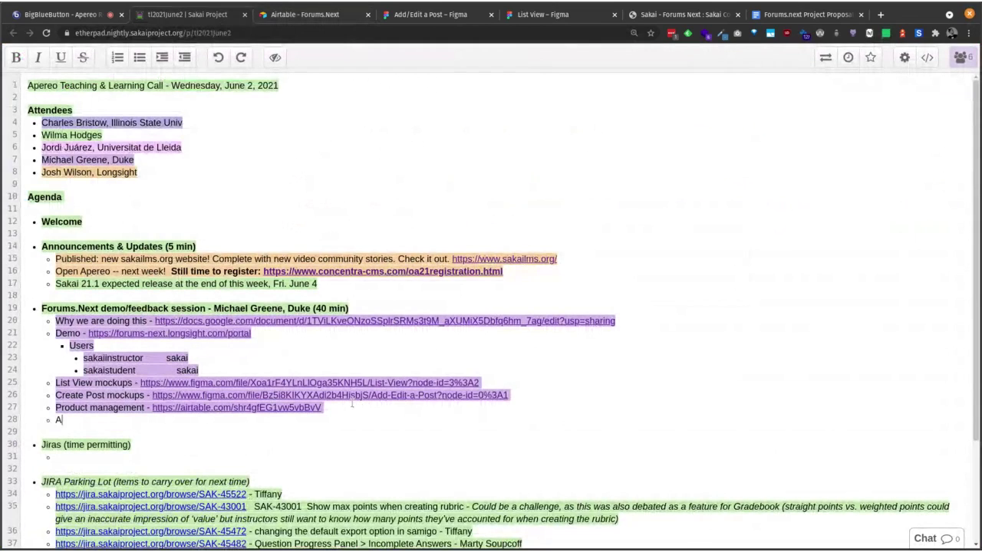
type("dd a user story")
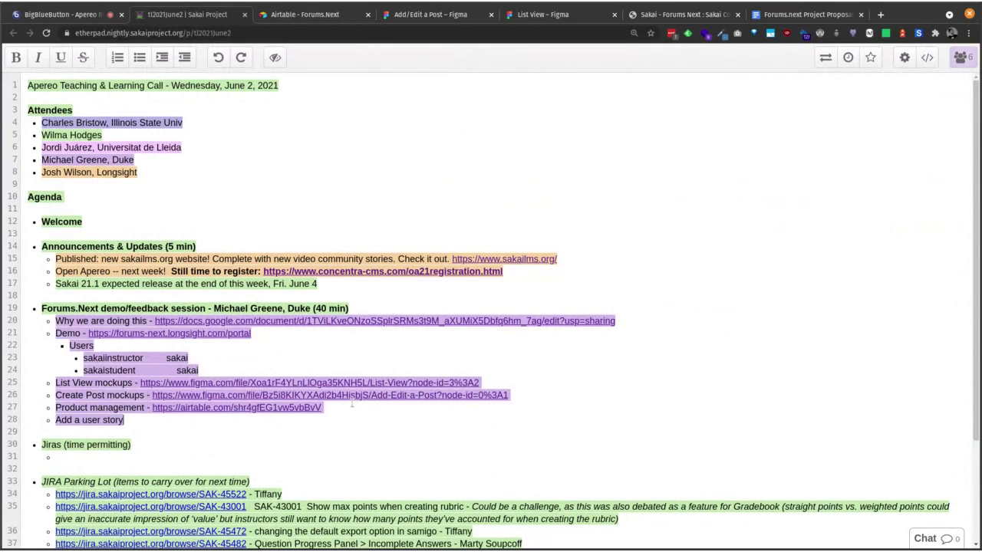
type(" -")
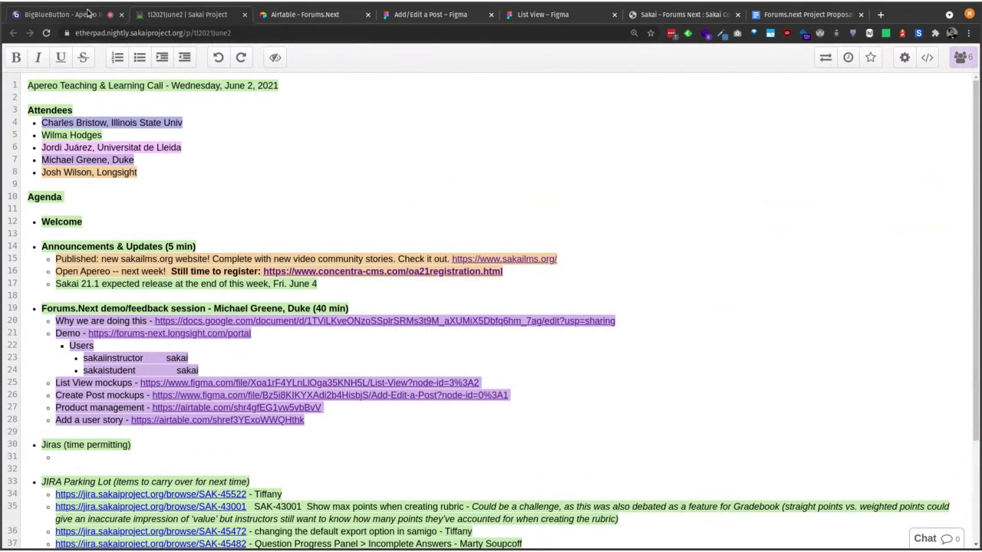
left_click(304, 15)
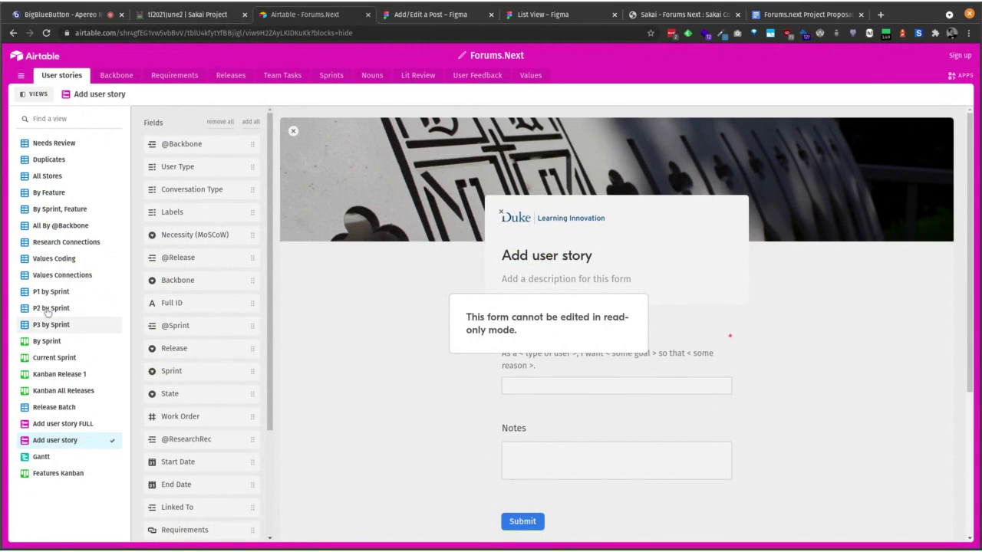
Step: Browse the all-stories, By Feature and Research Connections views of the user stories
left_click(56, 178)
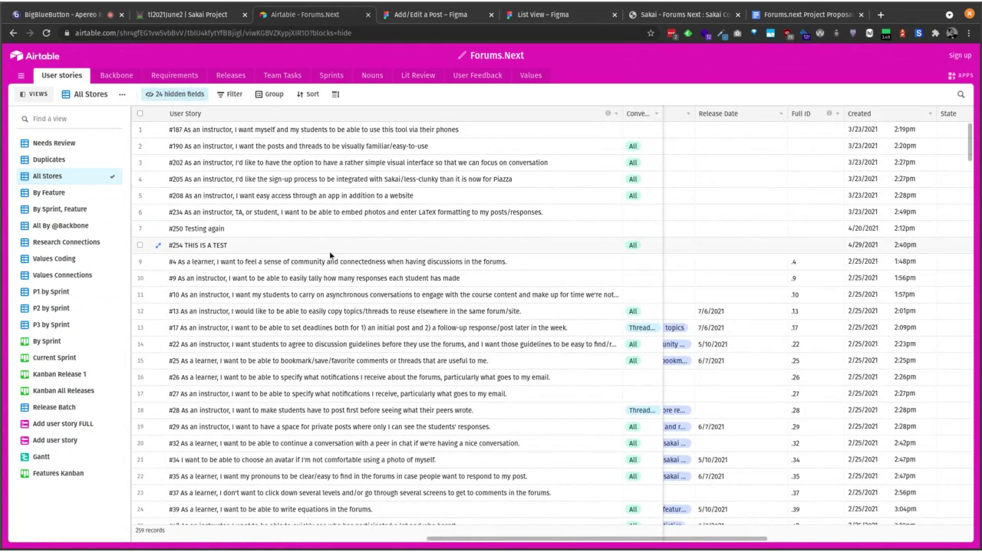
left_click(48, 193)
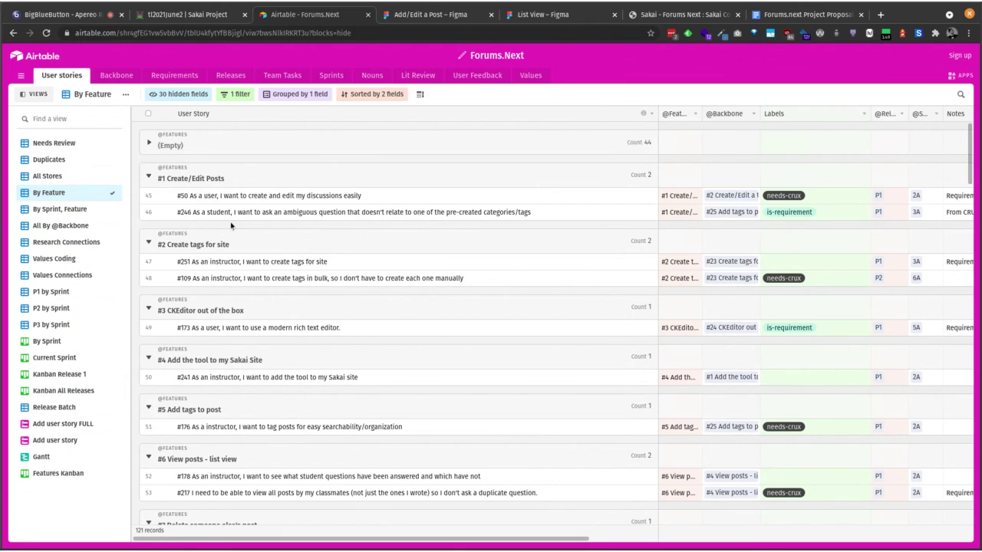
left_click(65, 244)
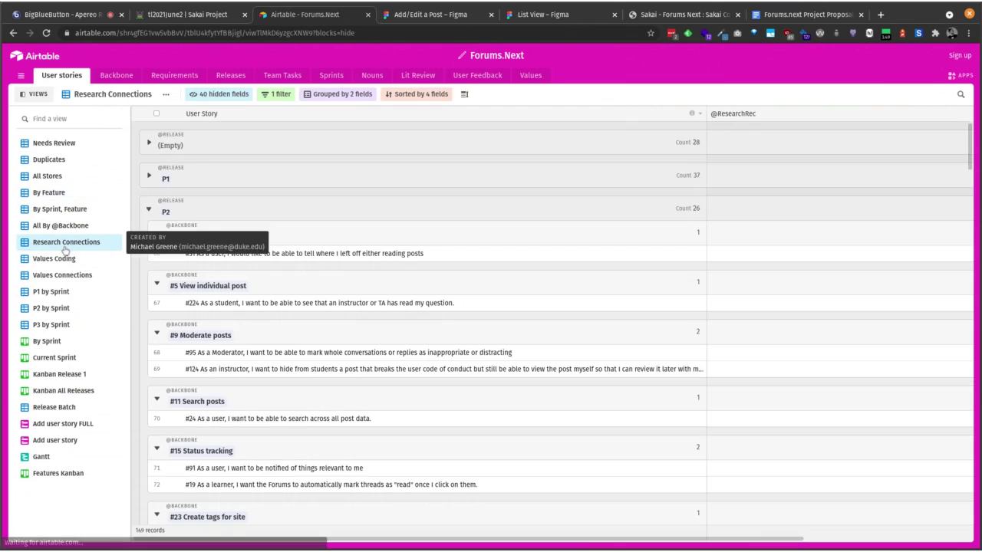
scroll(277, 284, "down", 5)
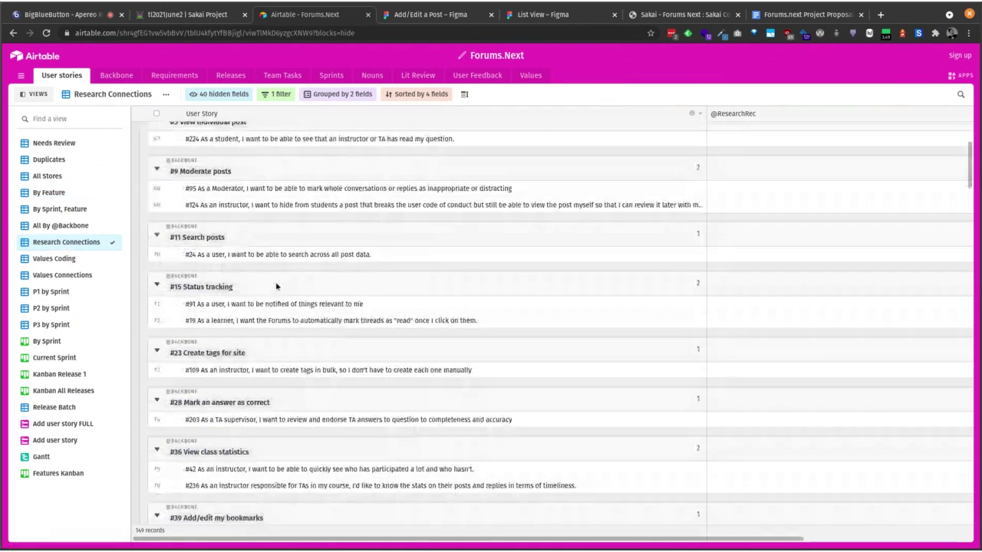
scroll(278, 285, "down", 10)
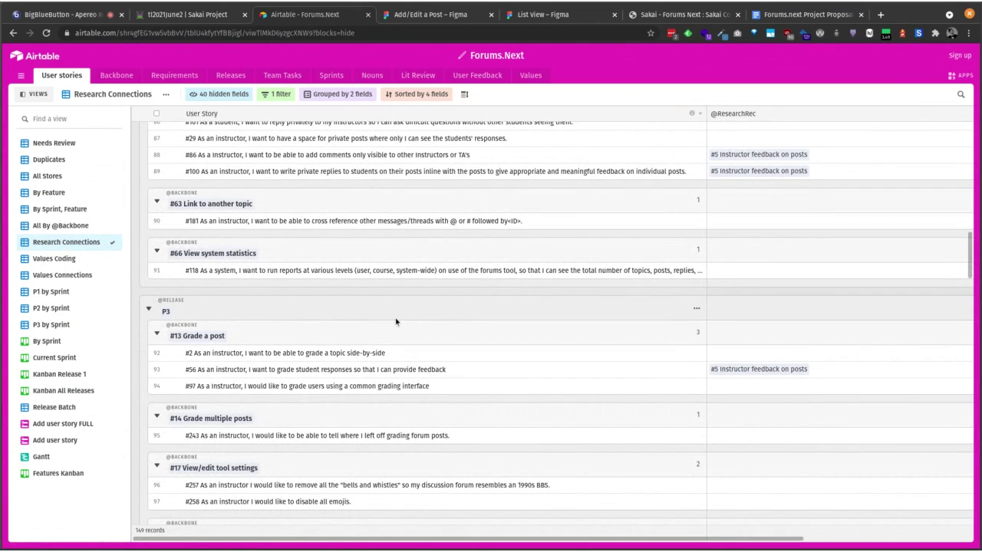
Step: Search the view for 'anon' to find story #209 on anonymous posting and review its details
key("ctrl+f")
type("anon")
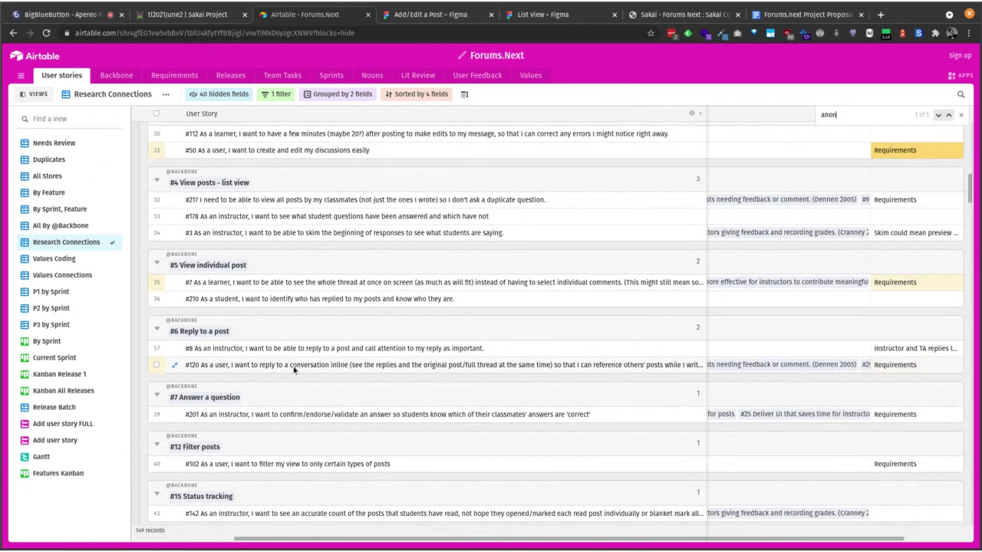
scroll(311, 370, "down", 2)
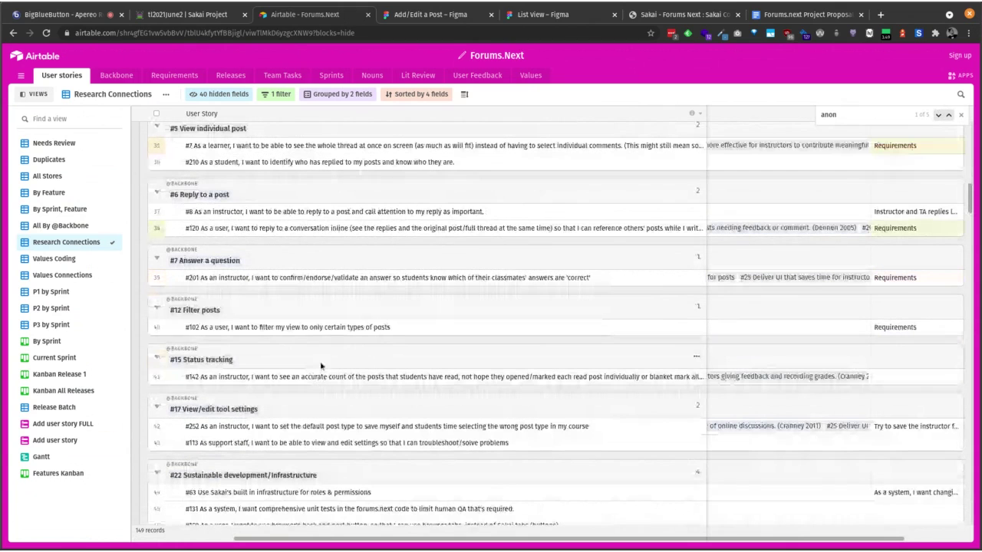
left_click(936, 116)
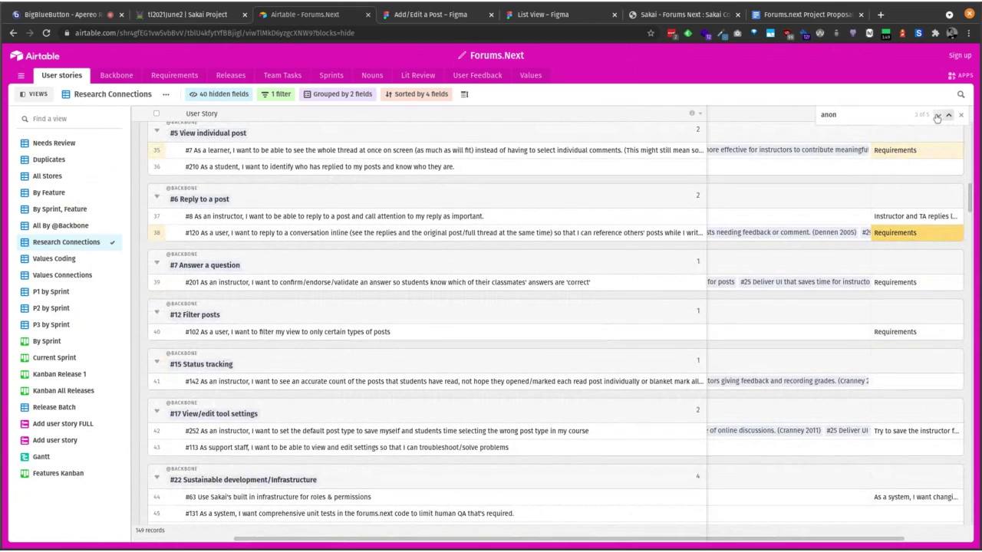
left_click(937, 115)
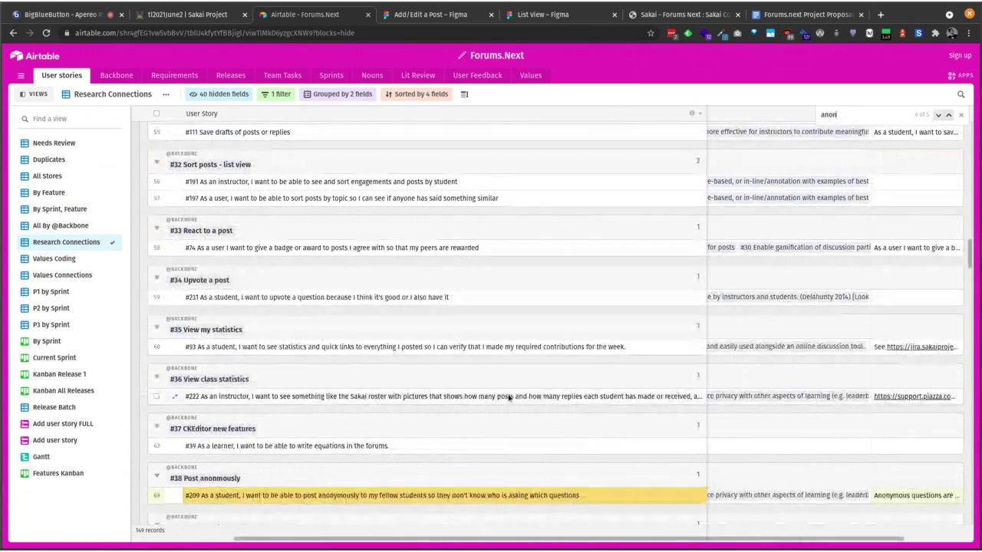
left_click(470, 497)
key("space")
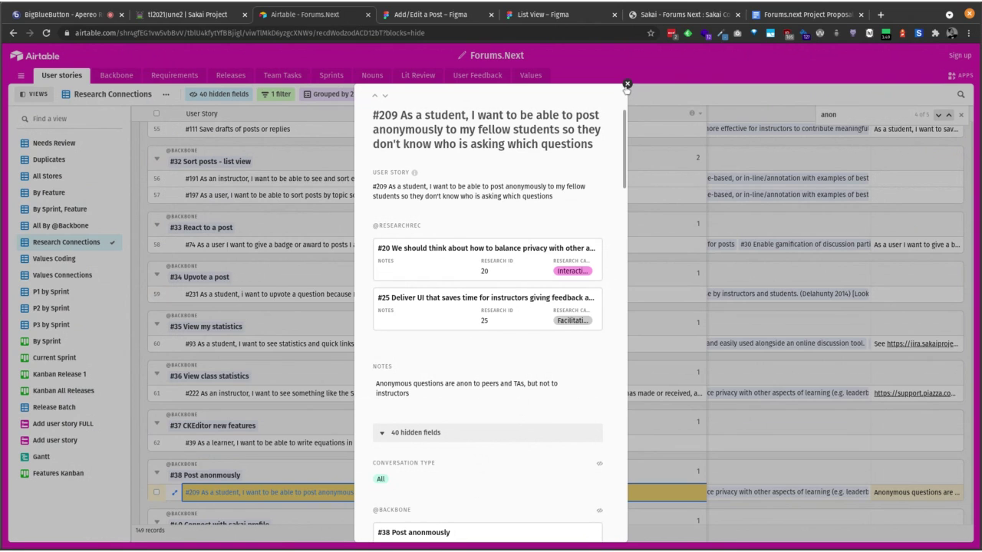
left_click(628, 84)
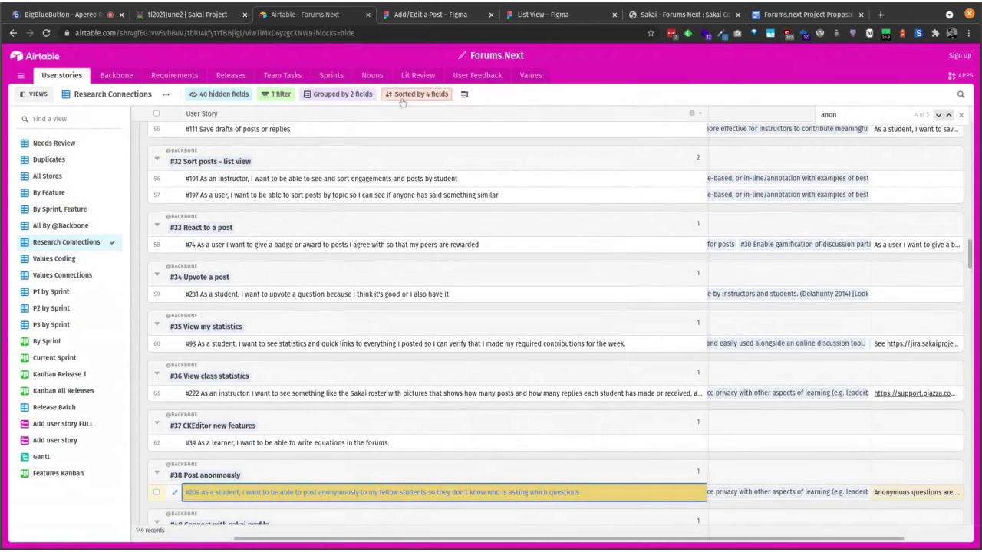
Step: Browse the Values, User stories, Backbone and Requirements tables in turn
left_click(530, 76)
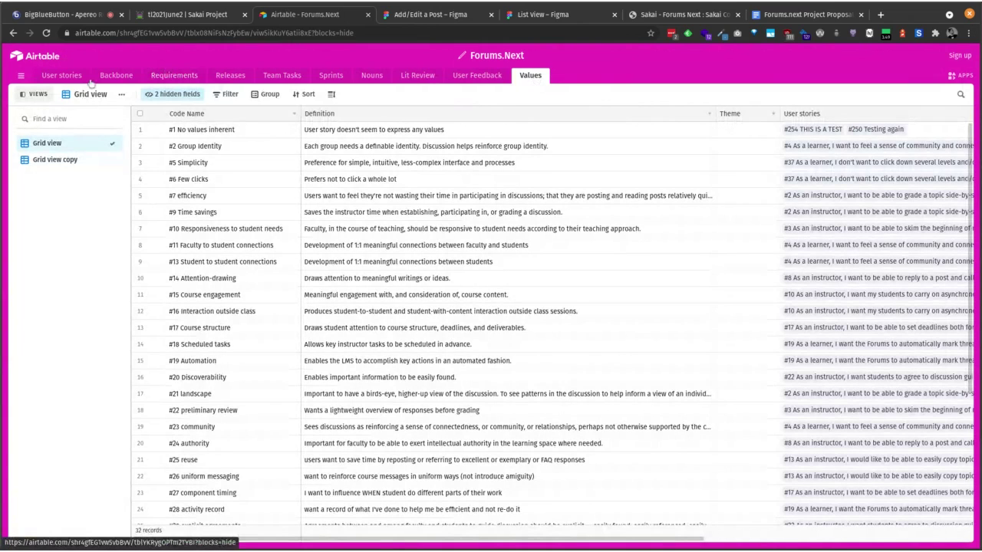
left_click(55, 79)
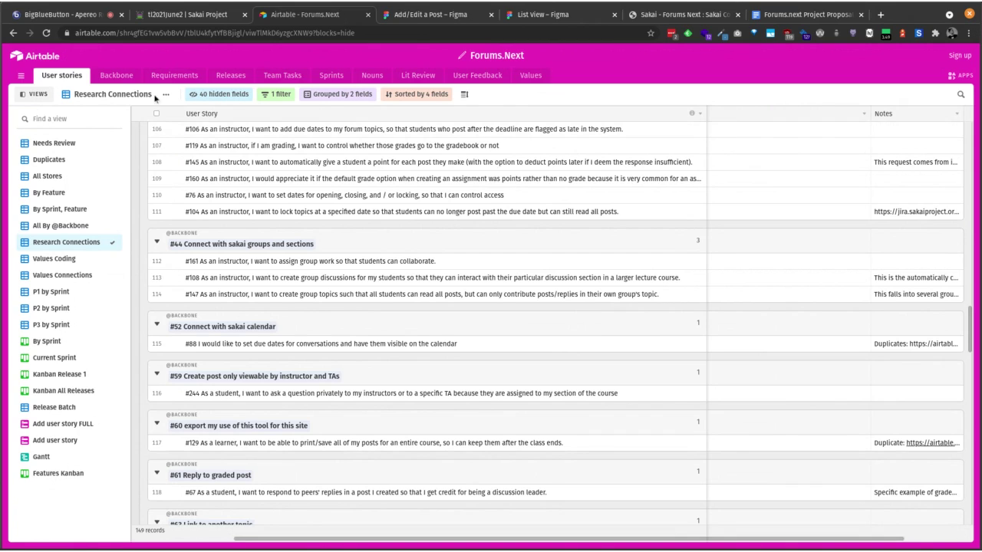
left_click(121, 80)
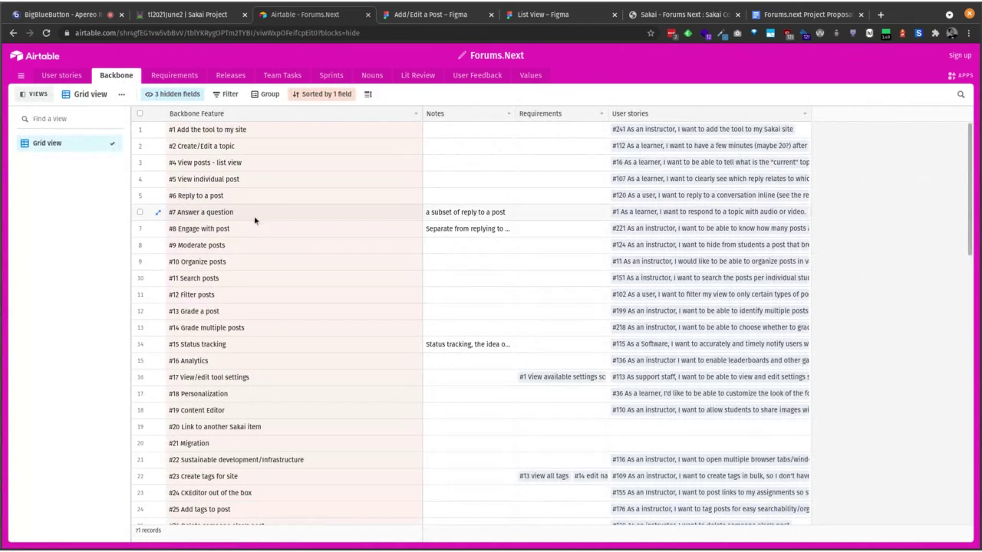
left_click(172, 76)
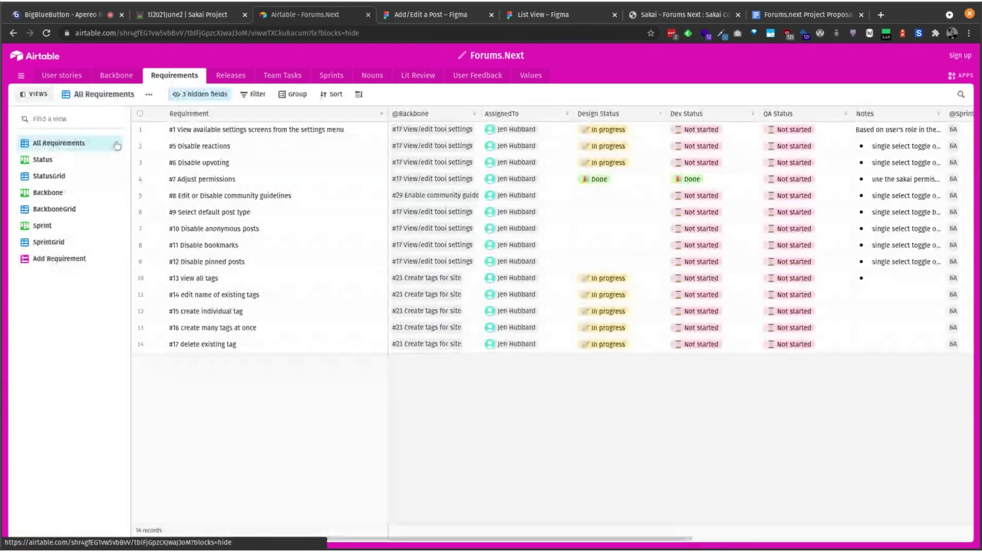
Step: Review the requirements in the BackboneGrid view, then return to the User stories table
left_click(40, 213)
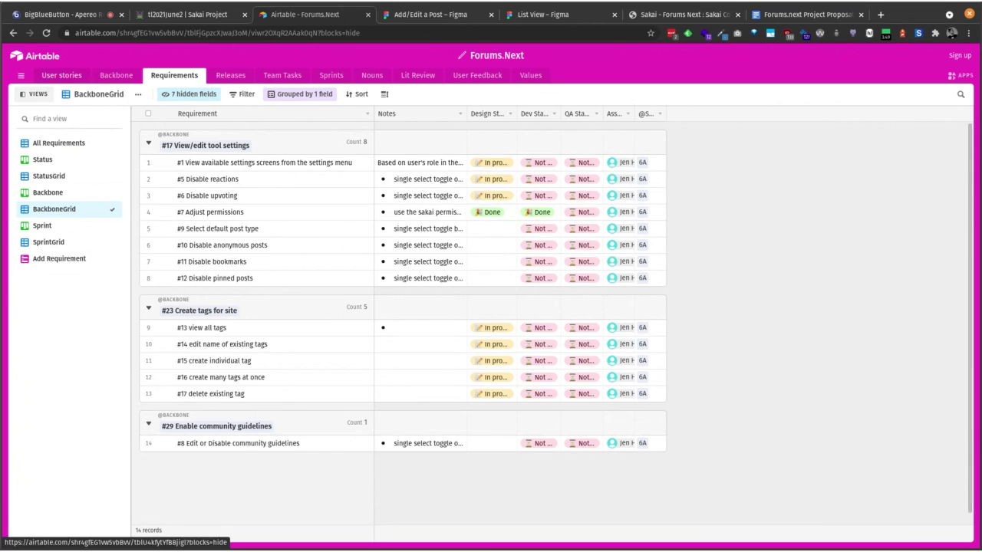
left_click(48, 82)
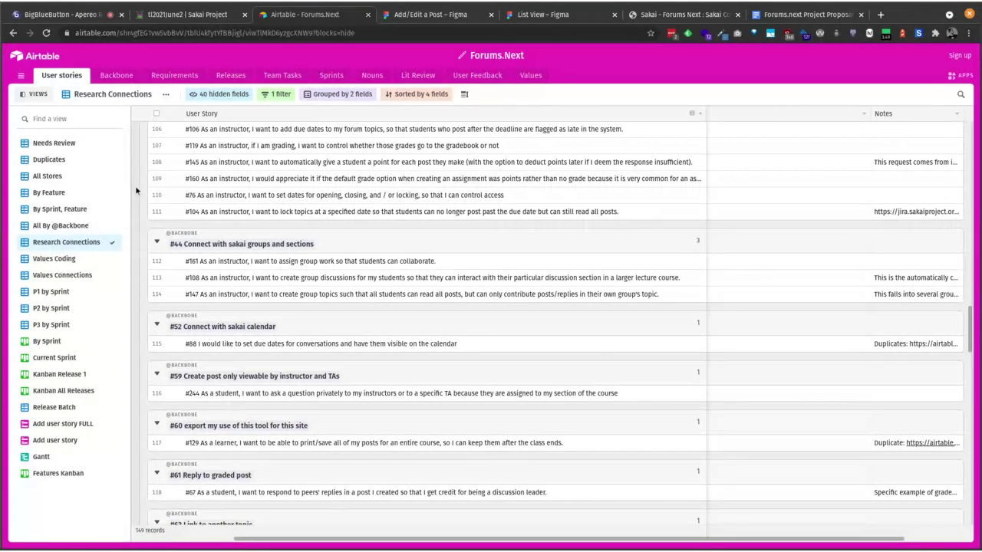
left_click(72, 225)
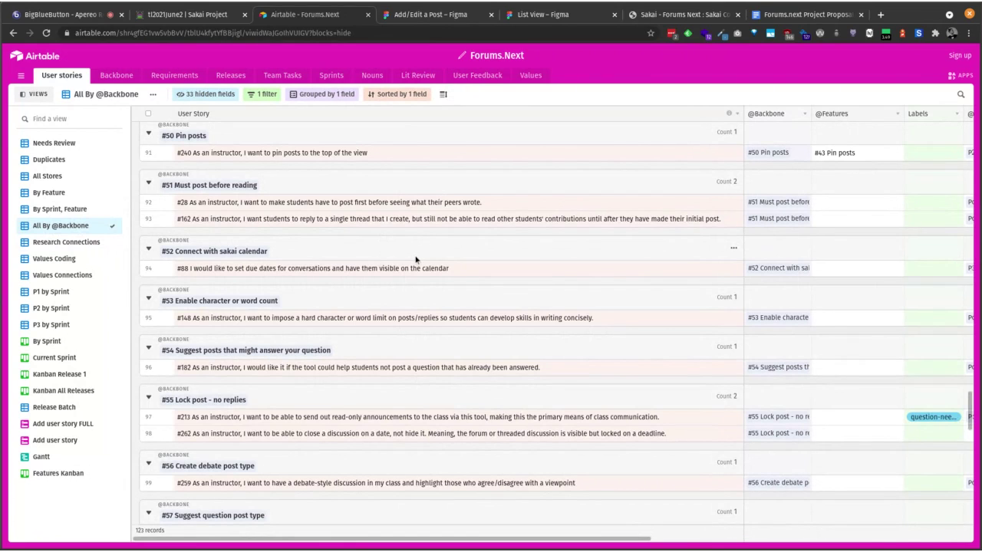
scroll(415, 260, "down", 1)
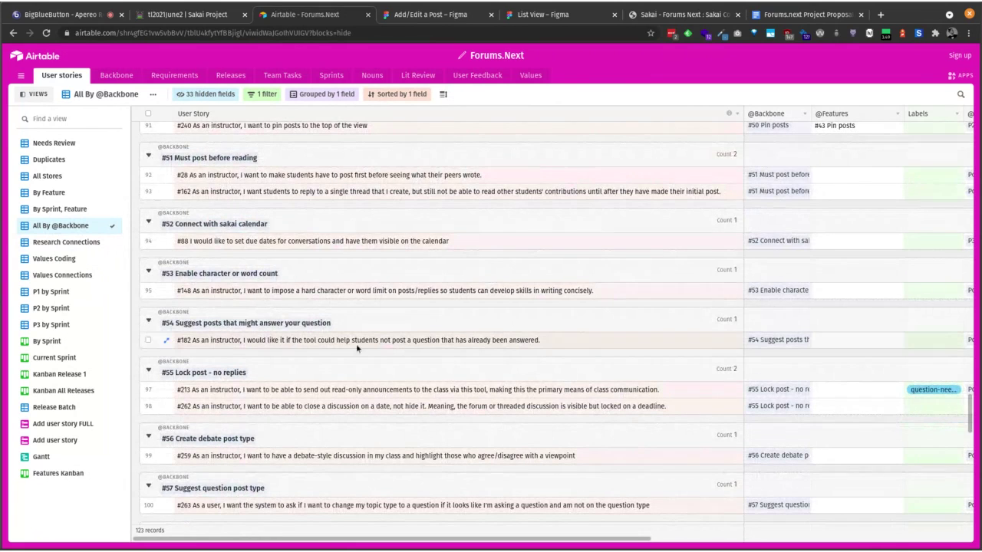
left_click(86, 19)
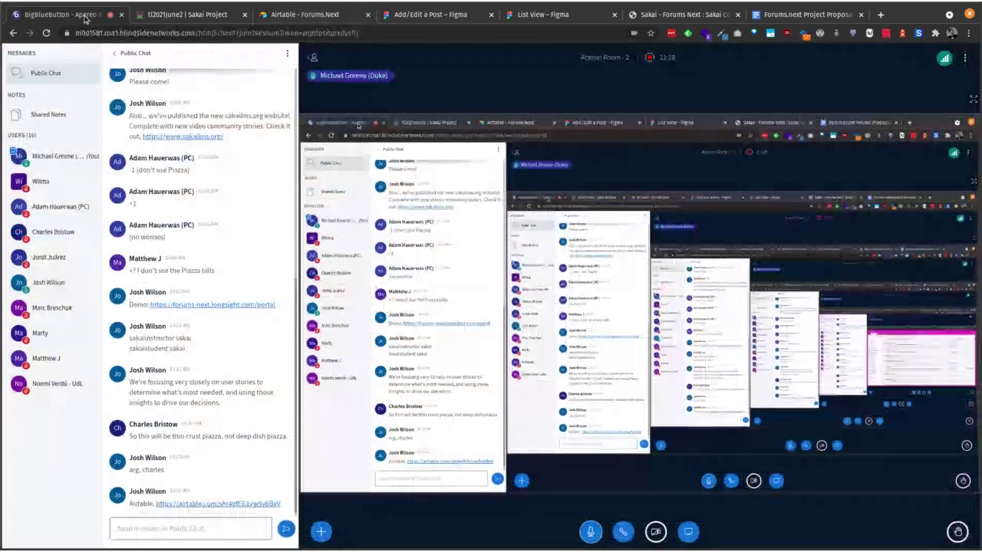